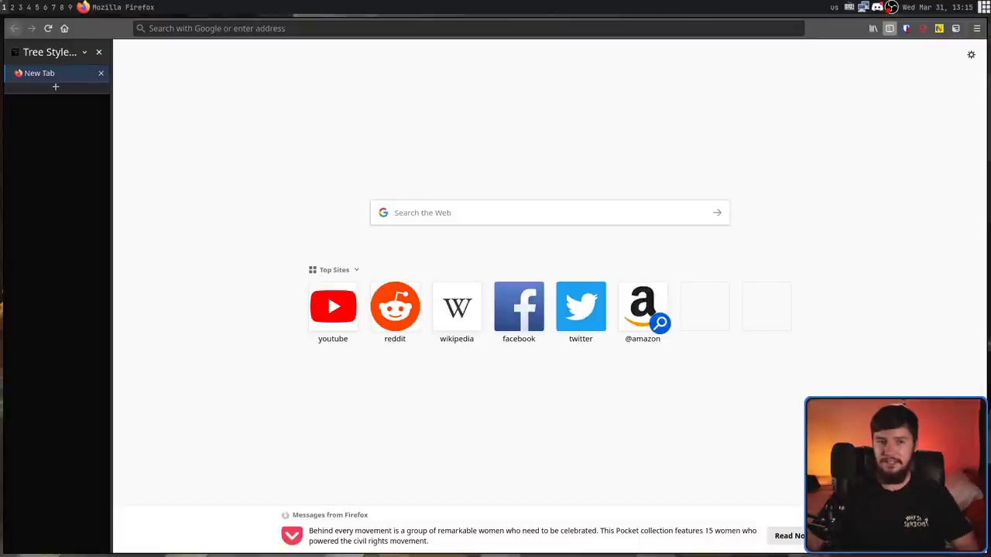
- Open reddit, then visit the r/australia and r/ASX_Bets communities
{"action": "left_click", "coordinate": [415, 312]}
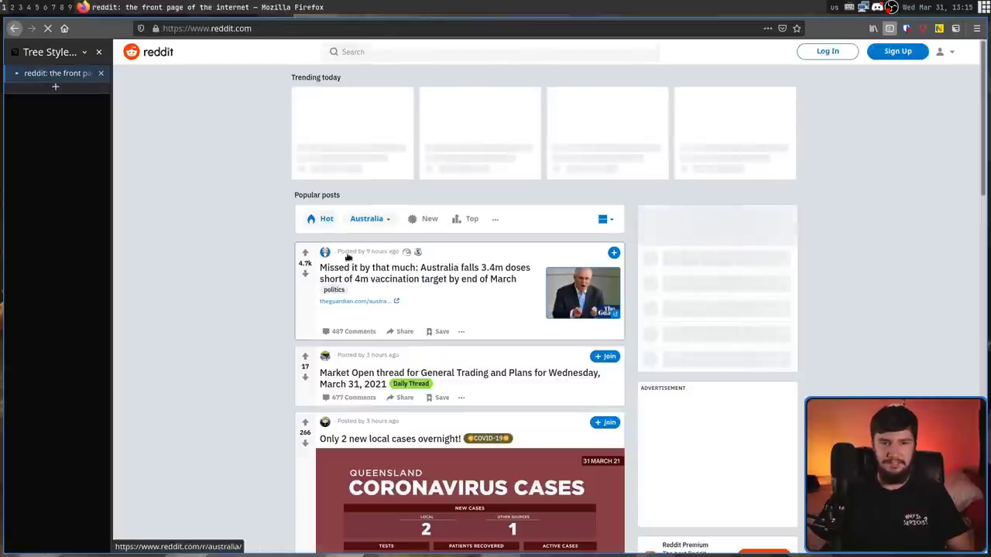
{"action": "left_click", "coordinate": [344, 252]}
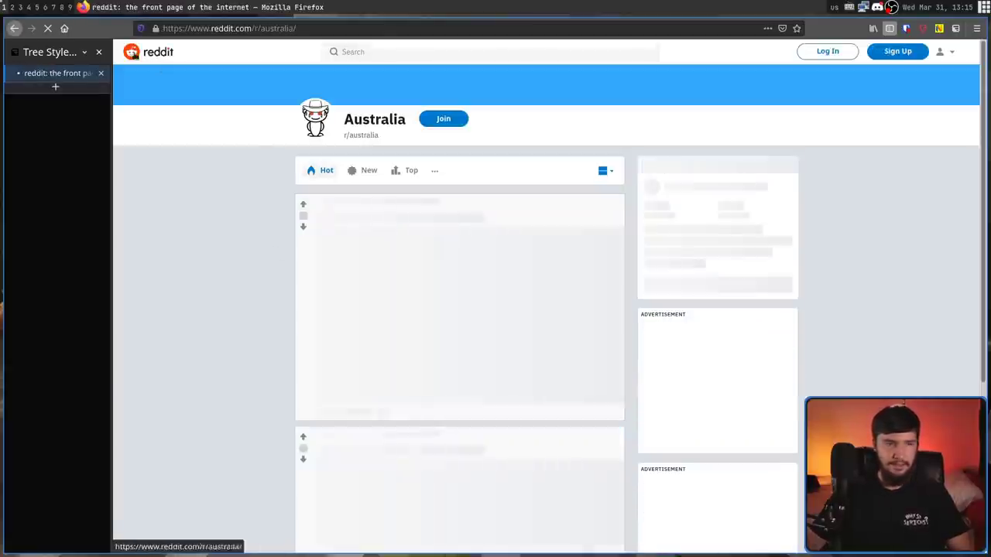
{"action": "left_click", "coordinate": [66, 89]}
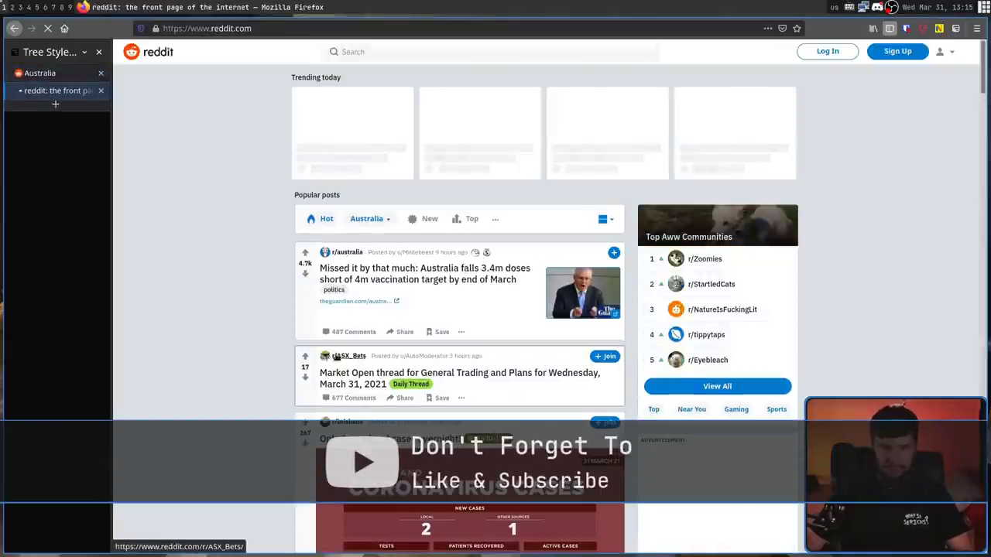
{"action": "left_click", "coordinate": [347, 357]}
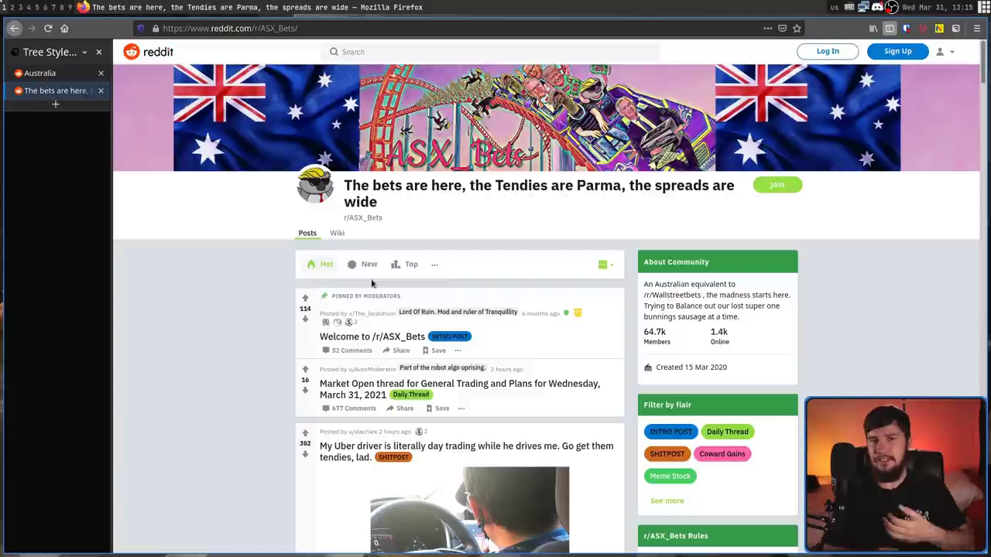
- Open YouTube, Wikipedia, Facebook and Twitter from the top sites, each in its own new tab
{"action": "key", "text": "ctrl+t"}
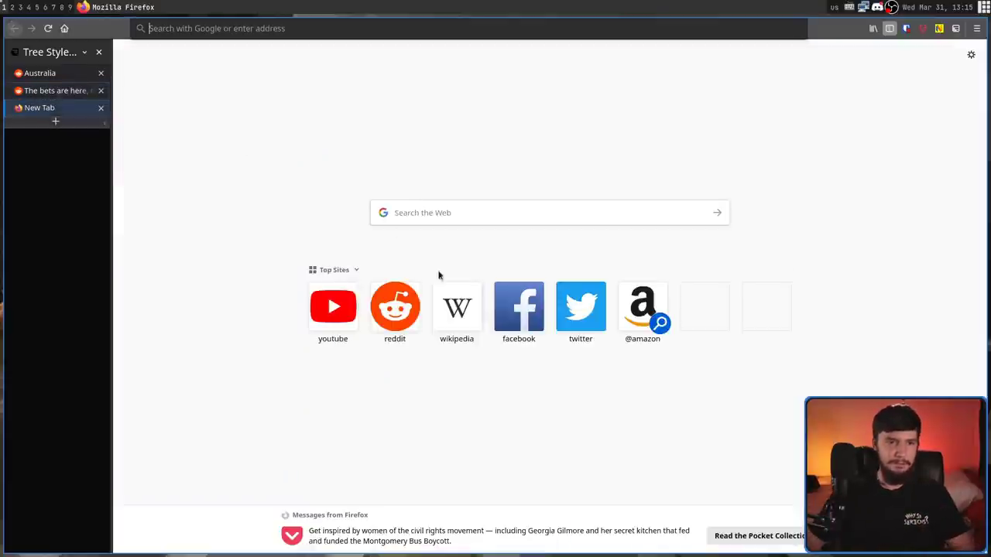
{"action": "left_click", "coordinate": [333, 306]}
{"action": "left_click", "coordinate": [55, 120]}
{"action": "left_click", "coordinate": [457, 306]}
{"action": "left_click", "coordinate": [55, 138]}
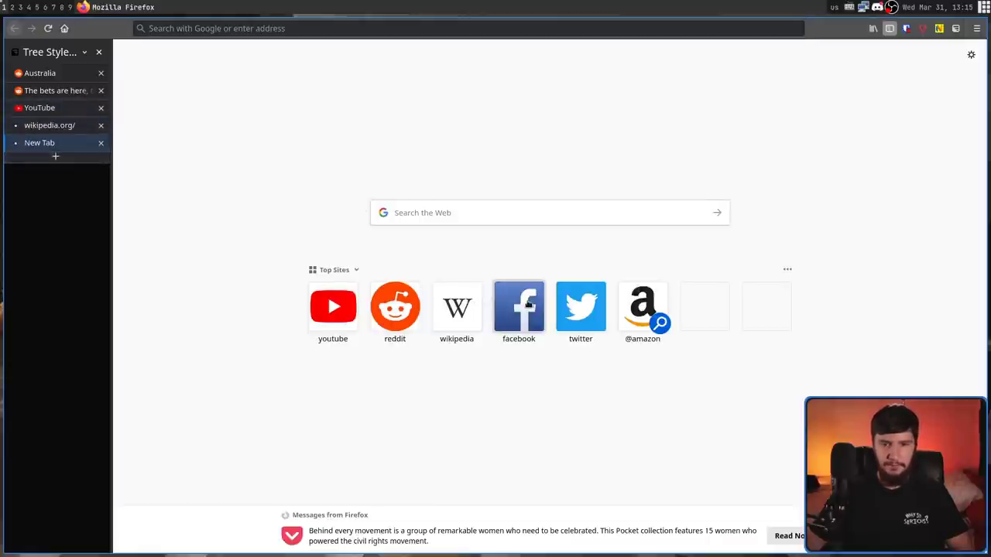
{"action": "left_click", "coordinate": [528, 304]}
{"action": "left_click", "coordinate": [55, 157]}
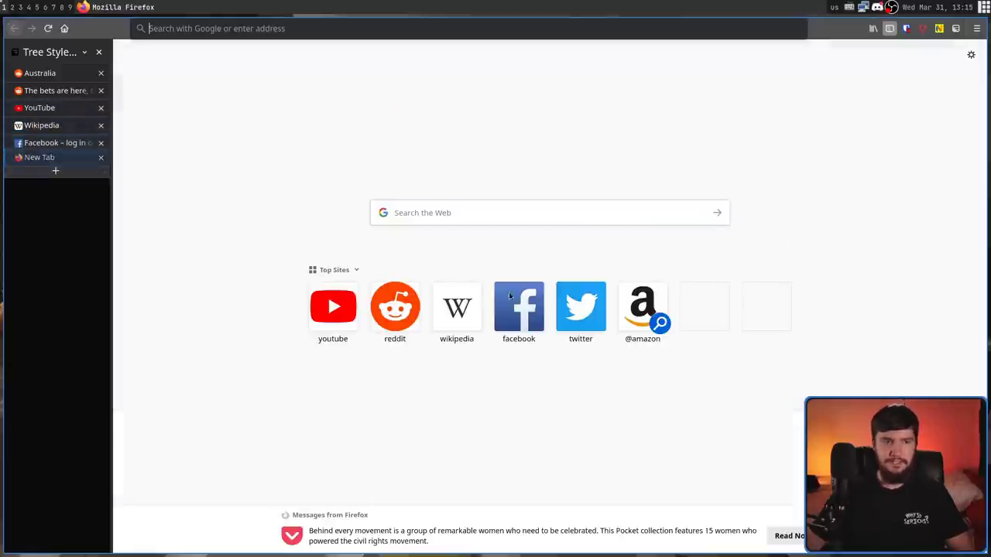
{"action": "left_click", "coordinate": [598, 310]}
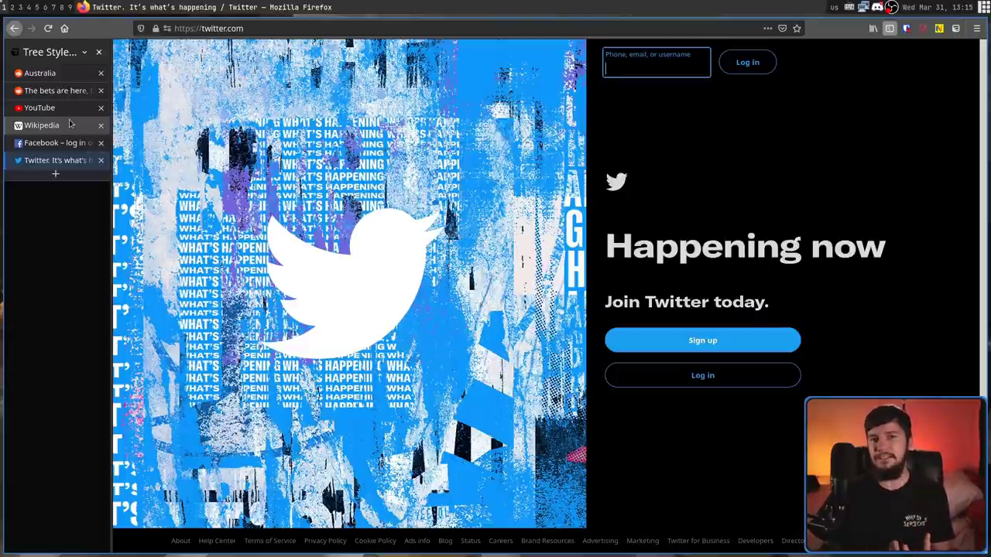
- Nest 'The bets are here' tab under the Australia tab and toggle Australia's tree with its twisty
{"action": "mouse_move", "coordinate": [56, 91]}
{"action": "left_mouse_down"}
{"action": "mouse_move", "coordinate": [60, 97]}
{"action": "mouse_move", "coordinate": [51, 76]}
{"action": "left_mouse_up"}
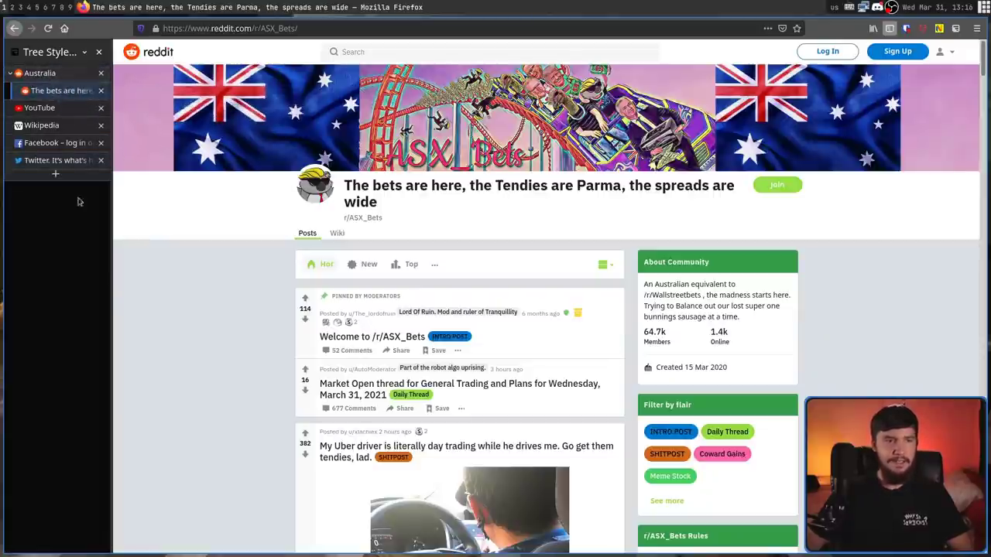
{"action": "left_click", "coordinate": [12, 75]}
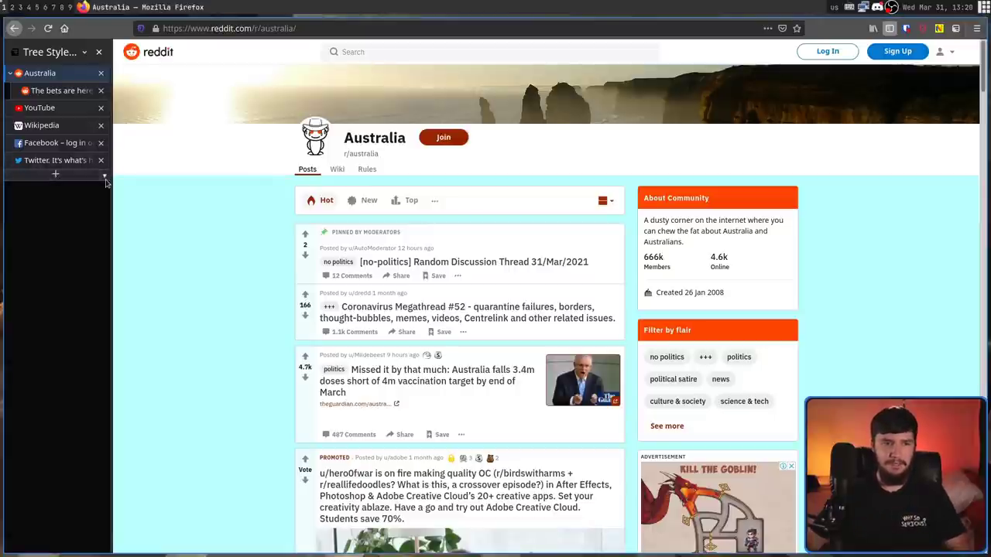
- Add an Independent Tab at the end of the tree, then switch back to Australia
{"action": "left_click", "coordinate": [105, 176]}
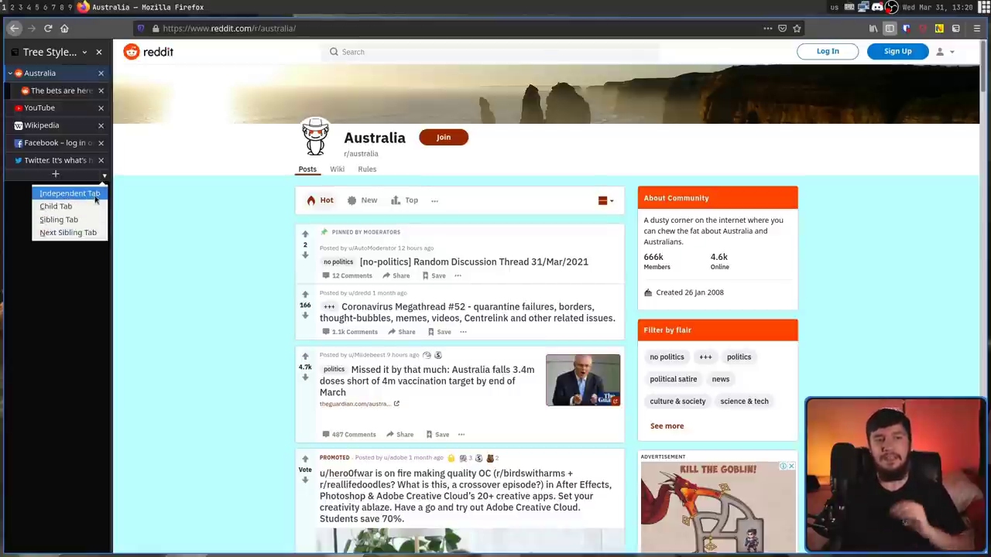
{"action": "left_click", "coordinate": [94, 194]}
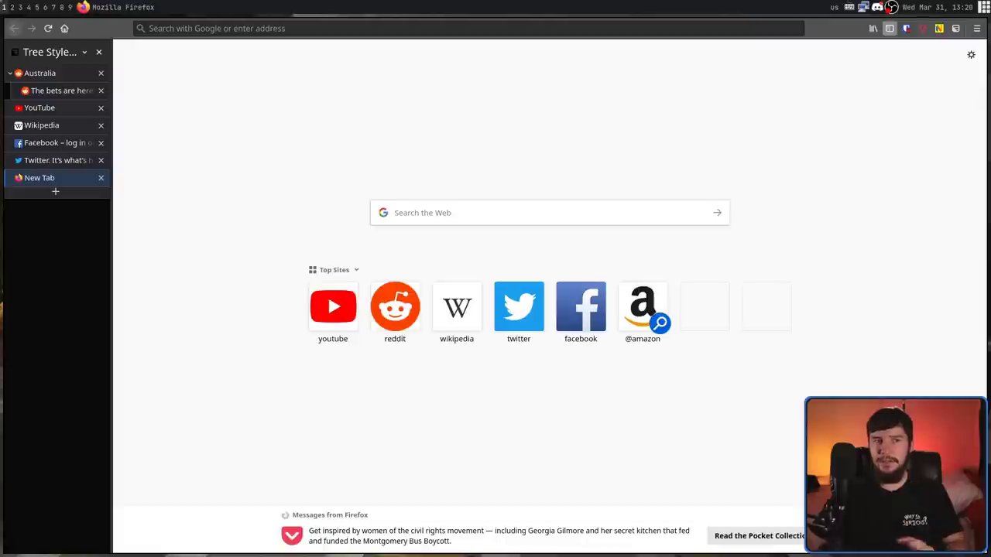
{"action": "left_click", "coordinate": [42, 73]}
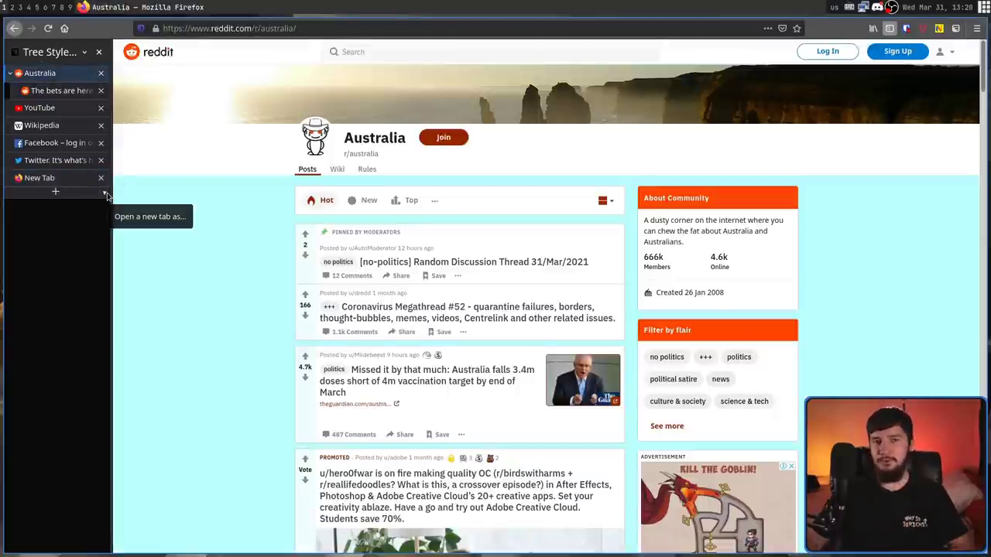
- Add three nested Child Tabs under Australia, one inside another
{"action": "left_click", "coordinate": [105, 194]}
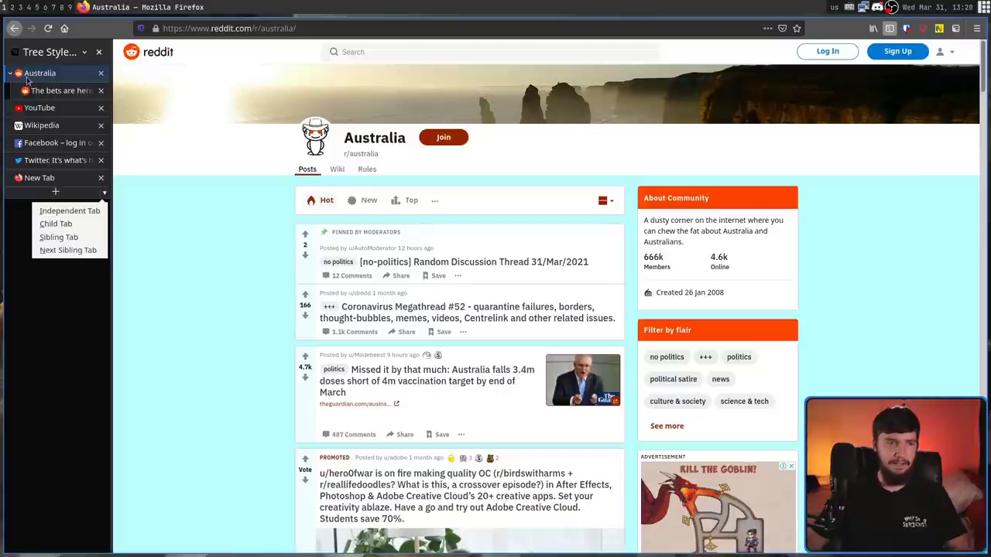
{"action": "left_click", "coordinate": [71, 224]}
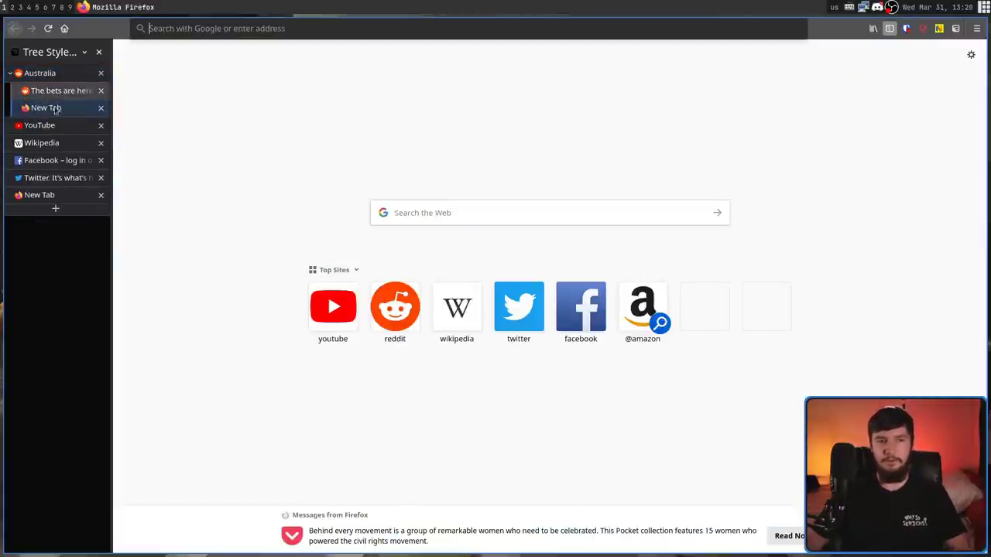
{"action": "left_click", "coordinate": [105, 213]}
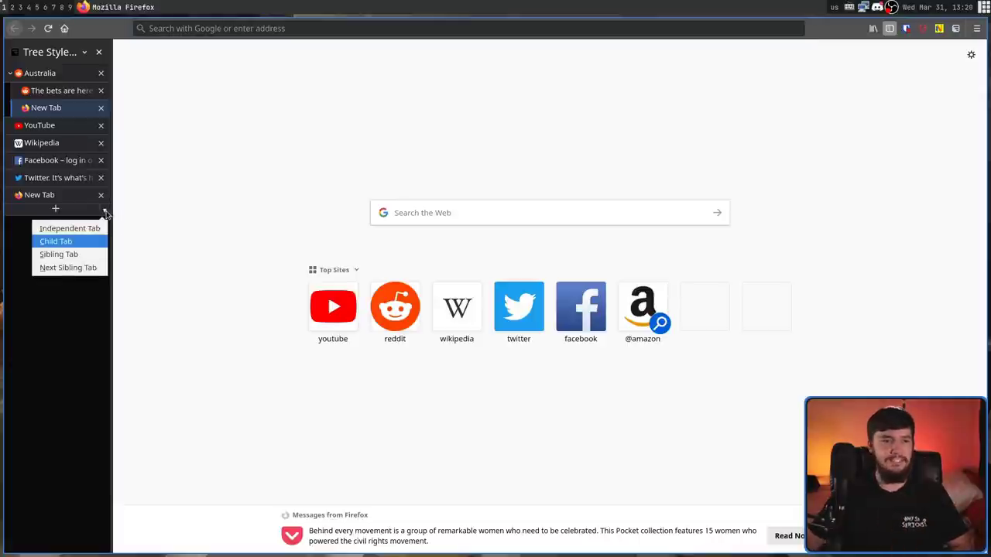
{"action": "left_click", "coordinate": [62, 242]}
{"action": "left_click", "coordinate": [105, 229]}
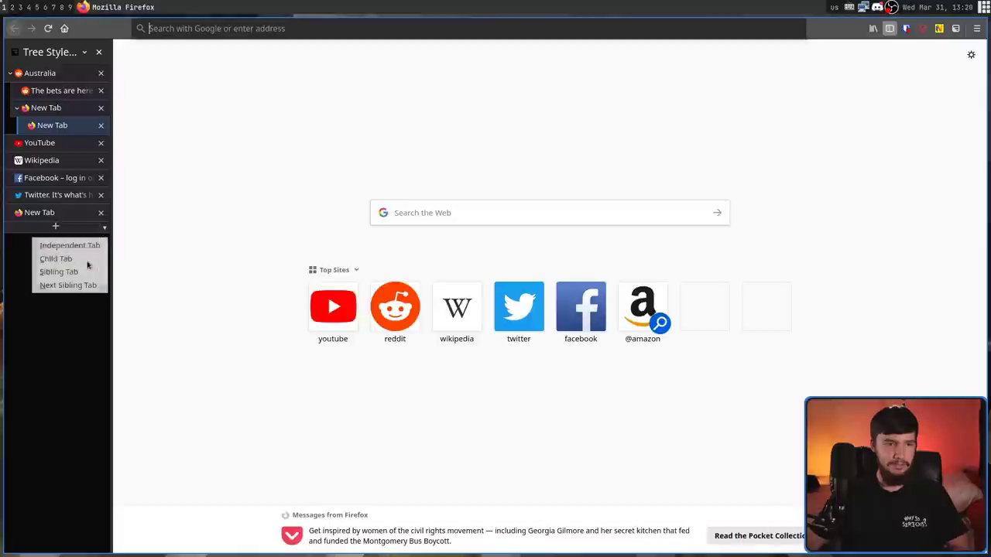
{"action": "left_click", "coordinate": [92, 260]}
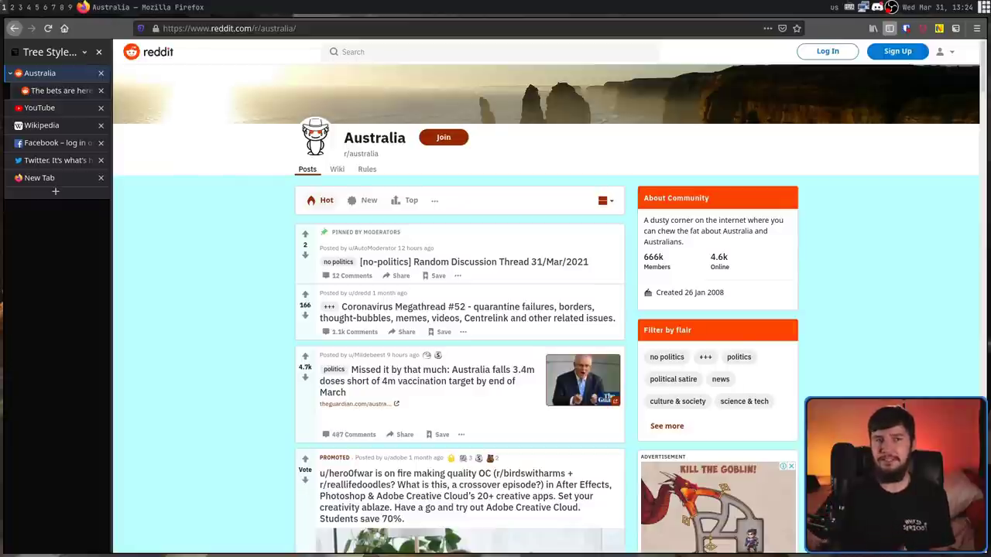
- Build a chain of three nested New Tabs under Australia using Child Tab
{"action": "left_click", "coordinate": [105, 193]}
{"action": "left_click", "coordinate": [78, 223]}
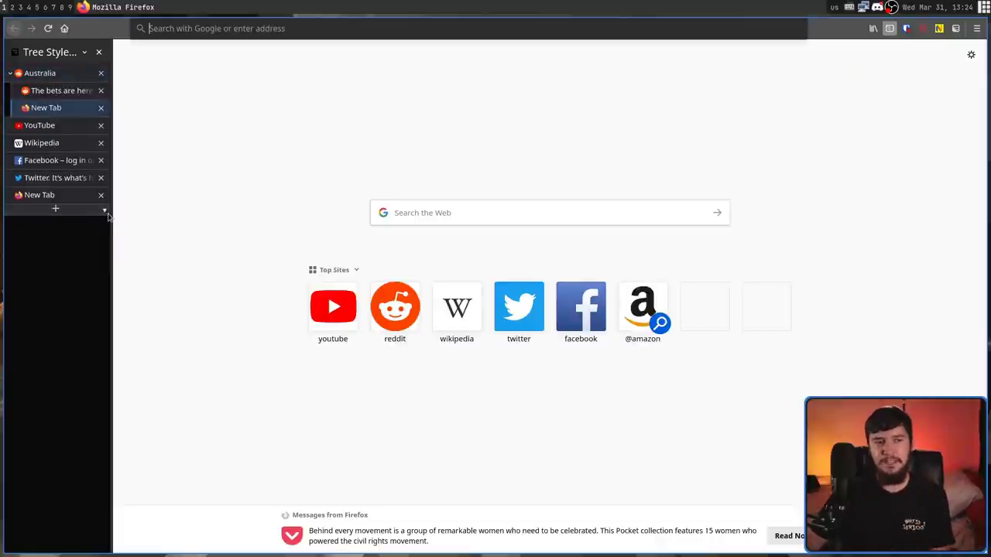
{"action": "left_click", "coordinate": [105, 211]}
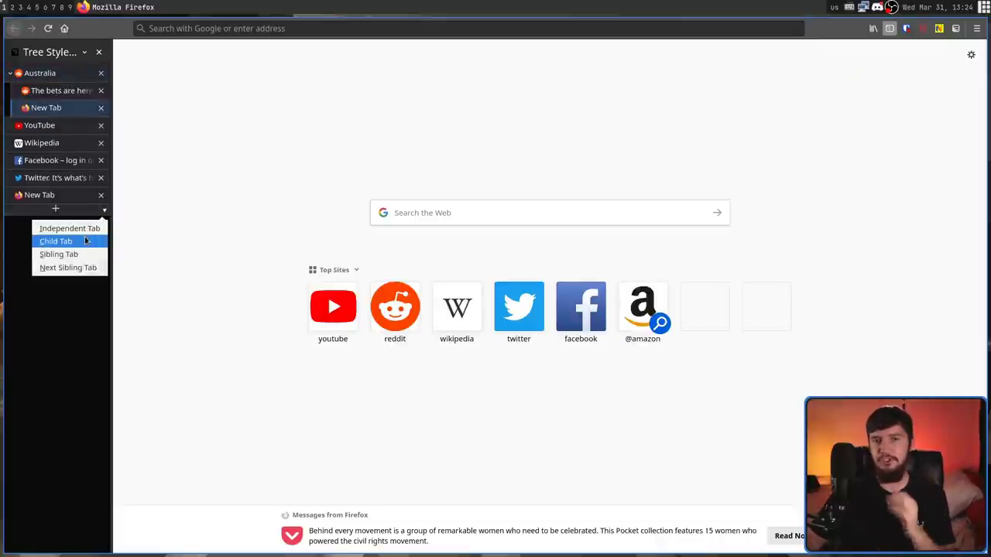
{"action": "left_click", "coordinate": [84, 241]}
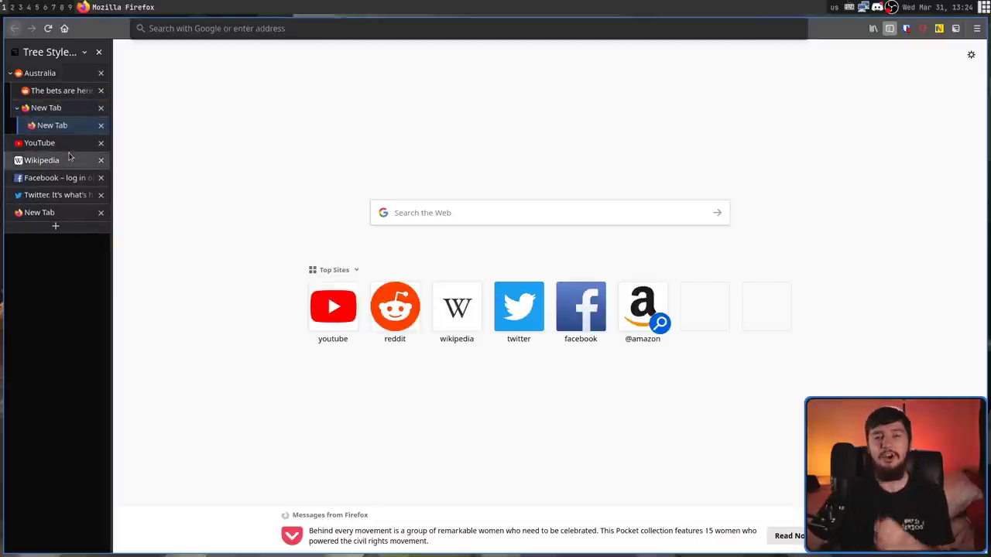
{"action": "left_click", "coordinate": [104, 226]}
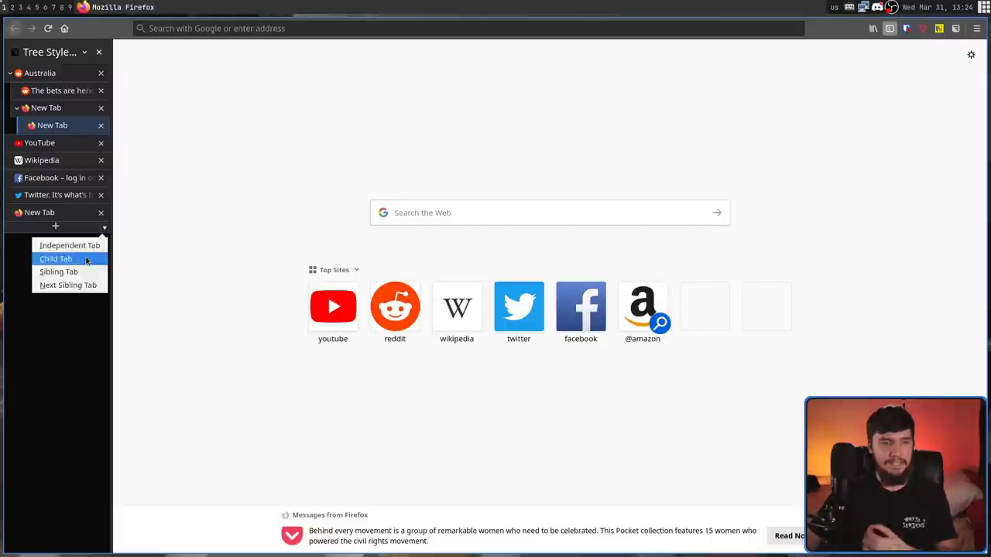
{"action": "left_click", "coordinate": [92, 256]}
- Nest two more New Tabs deeper, collapse the deepest branch, and switch to r/ASX_Bets
{"action": "left_click", "coordinate": [102, 247]}
{"action": "left_click", "coordinate": [77, 276]}
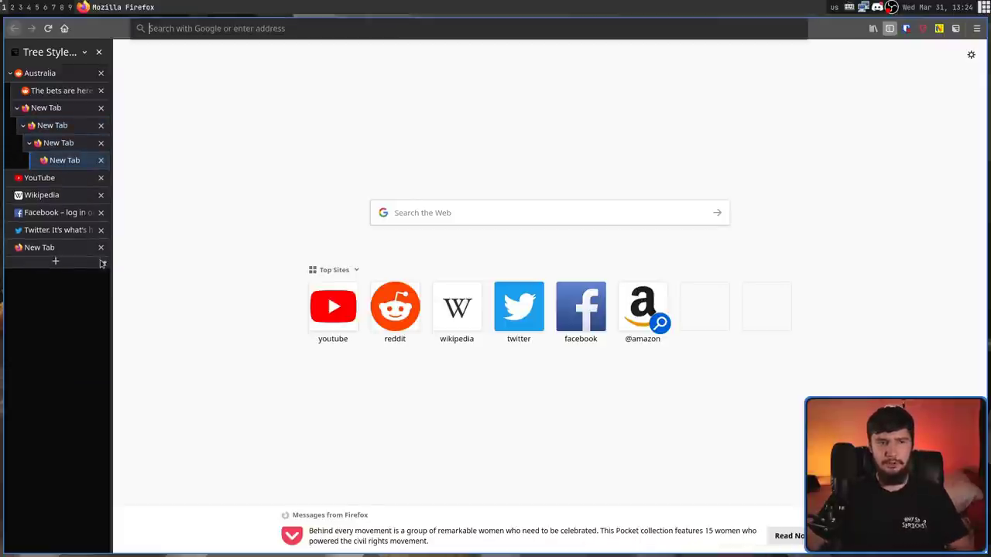
{"action": "left_click", "coordinate": [104, 262]}
{"action": "left_click", "coordinate": [62, 293]}
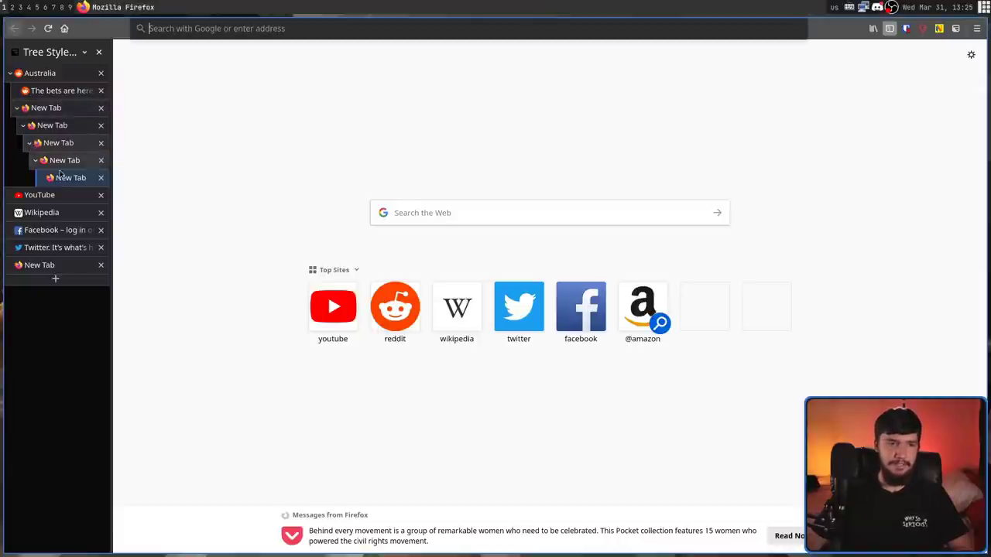
{"action": "left_click", "coordinate": [30, 144]}
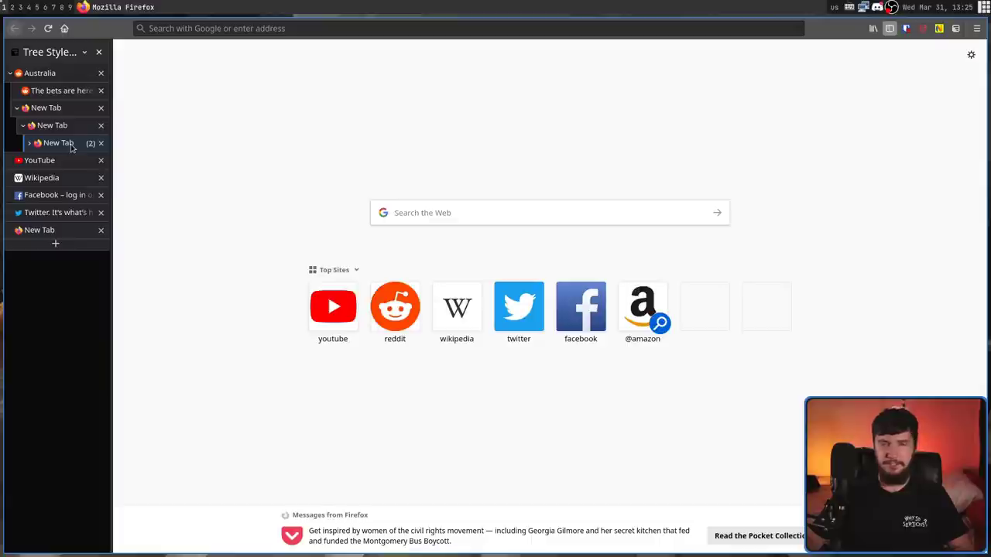
{"action": "left_click", "coordinate": [60, 91]}
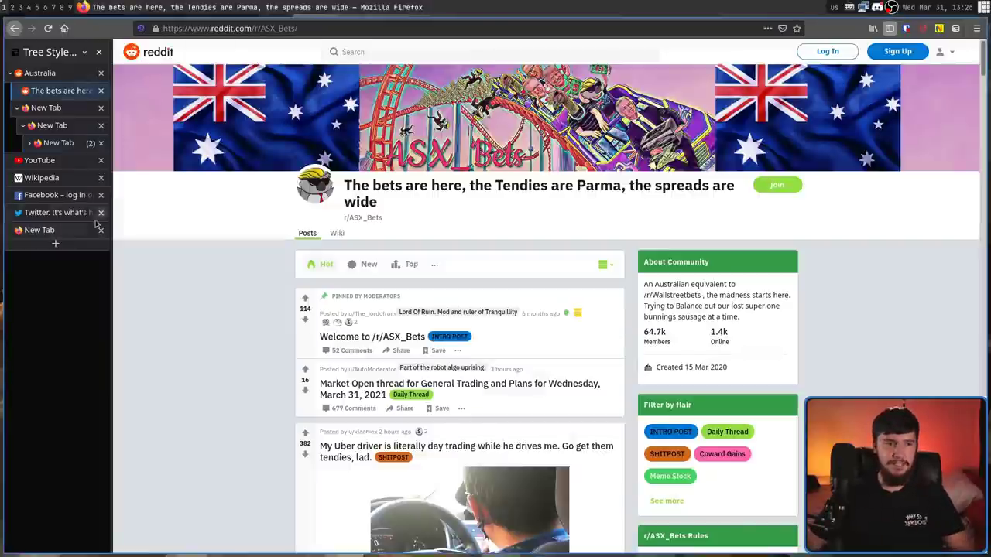
- Open a sibling New Tab, then another New Tab directly after 'The bets are here'
{"action": "left_click", "coordinate": [104, 245]}
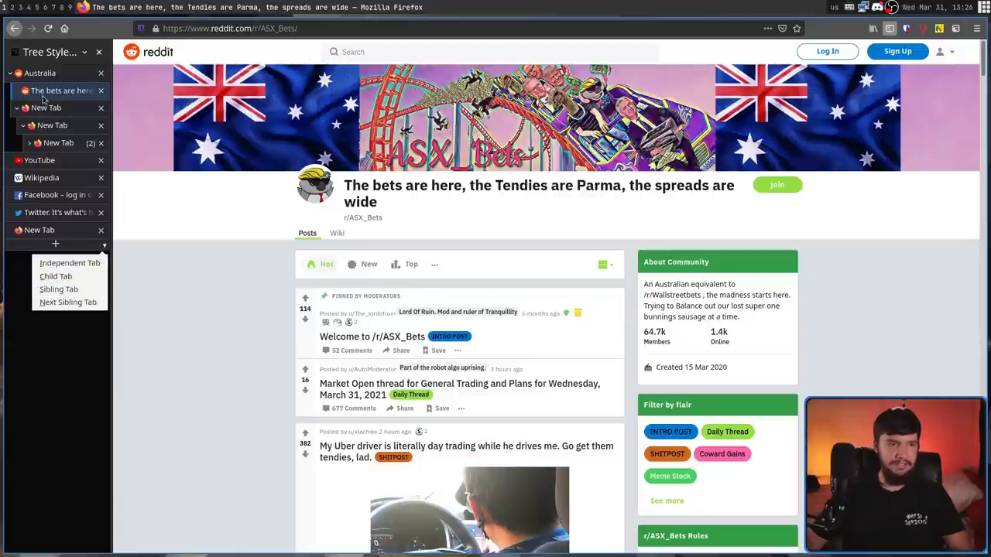
{"action": "left_click", "coordinate": [58, 289]}
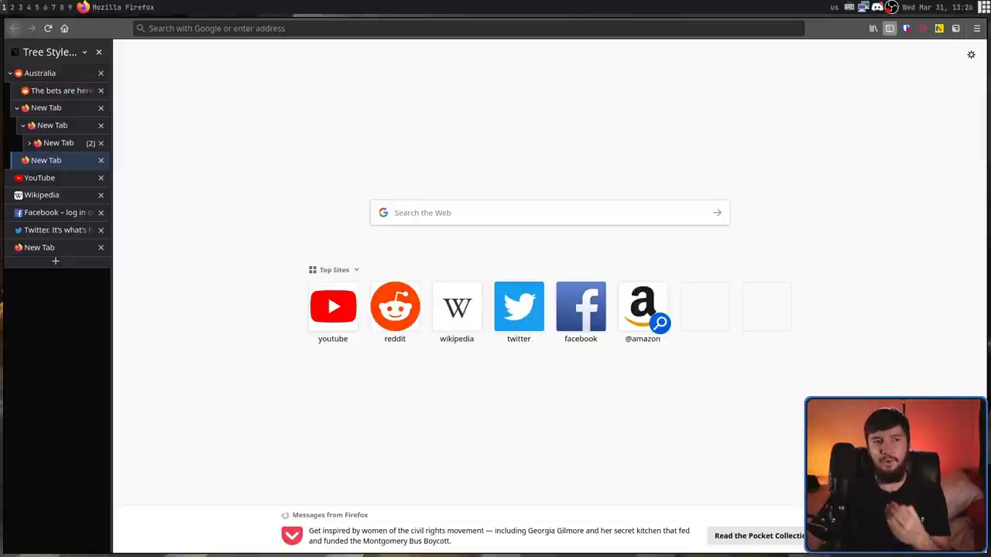
{"action": "left_click", "coordinate": [63, 91]}
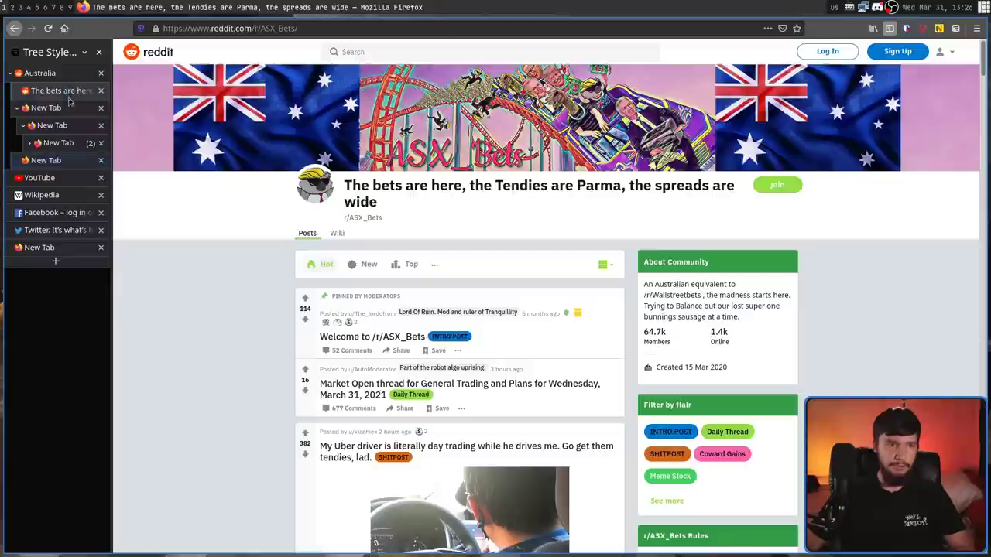
{"action": "left_click", "coordinate": [103, 266]}
{"action": "left_click", "coordinate": [78, 320]}
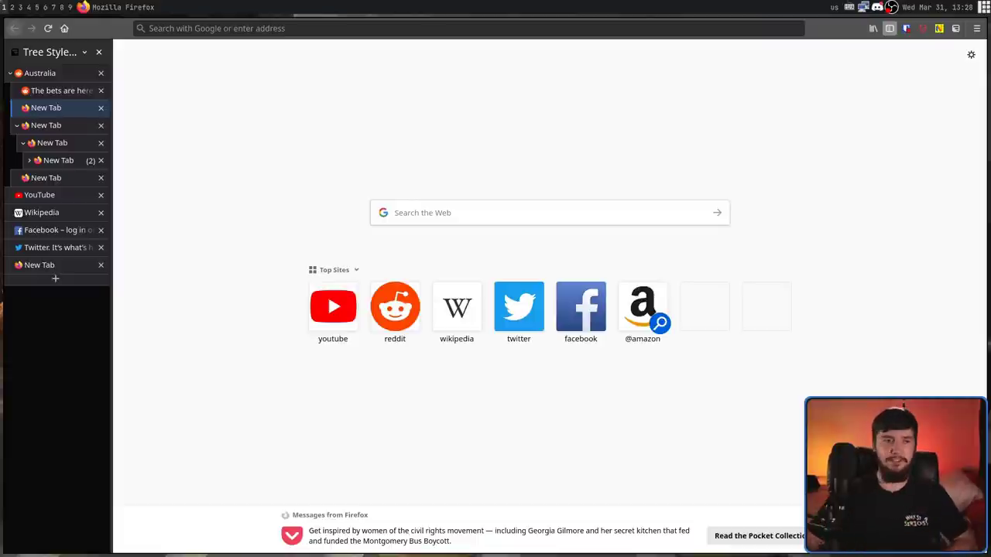
- Add a New Tab with a child New Tab, then open the reddit tile in a new child tab
{"action": "left_click", "coordinate": [56, 281]}
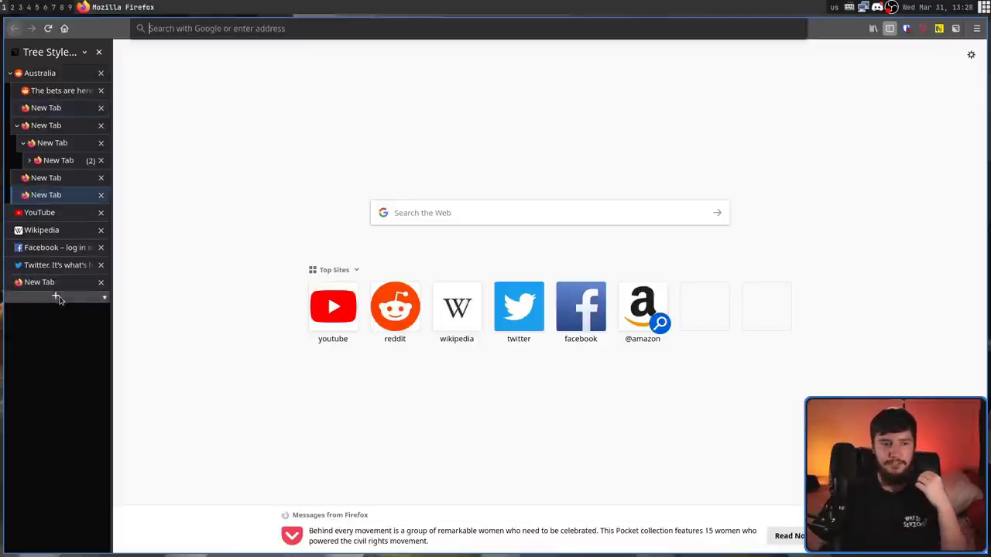
{"action": "left_click", "coordinate": [57, 298]}
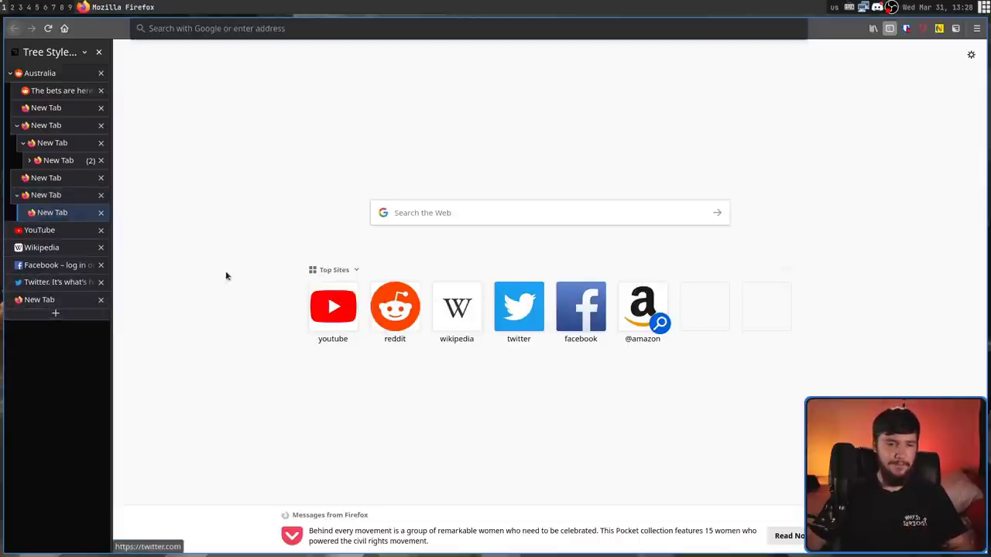
{"action": "right_click", "coordinate": [398, 304]}
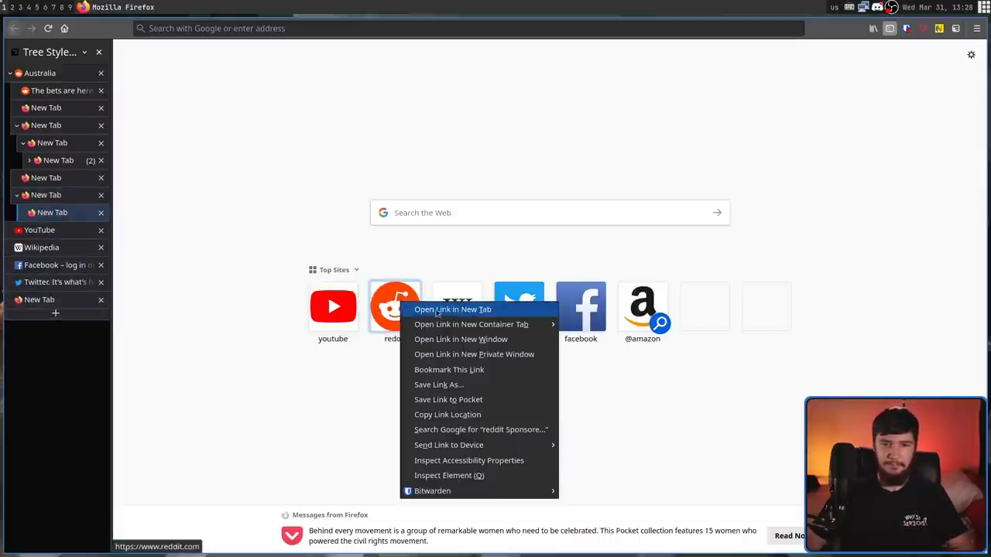
{"action": "left_click", "coordinate": [478, 310]}
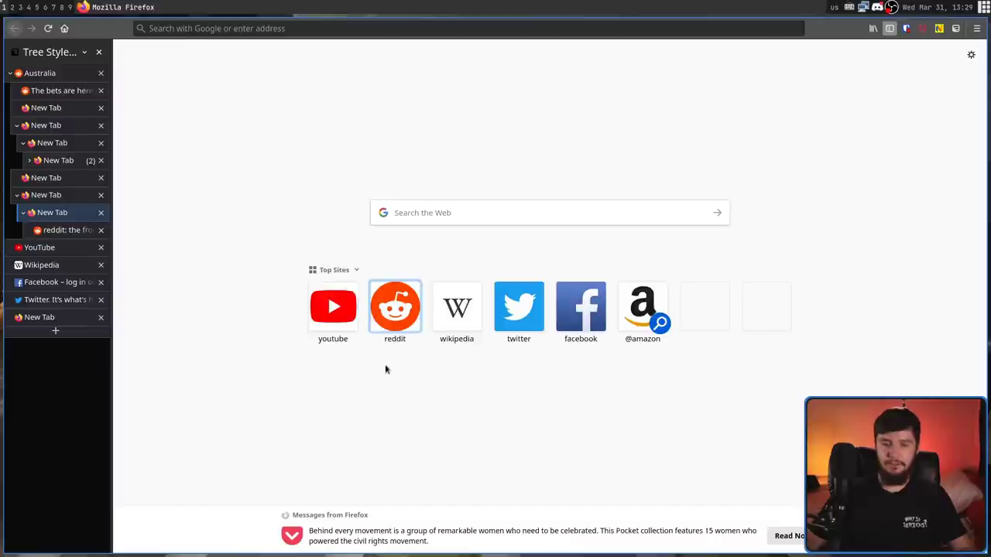
{"action": "key", "text": "super+Return"}
{"action": "type", "text": "fire"}
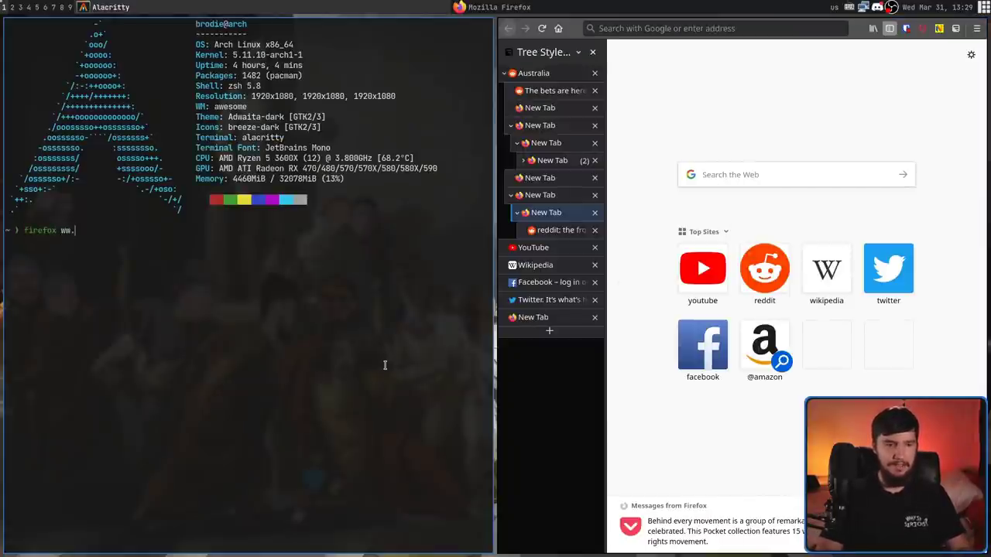
{"action": "type", "text": "fox www.youtube.com"}
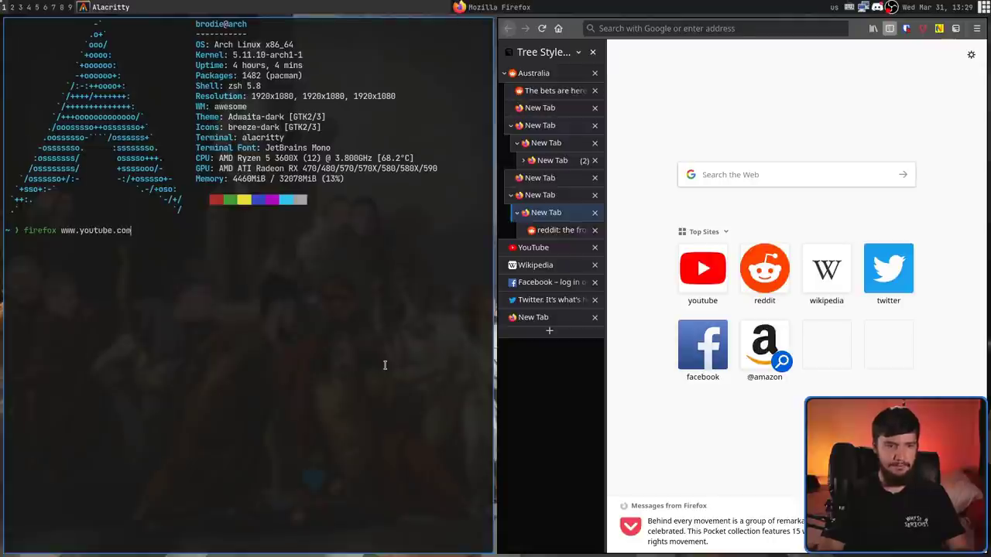
{"action": "key", "text": "Return"}
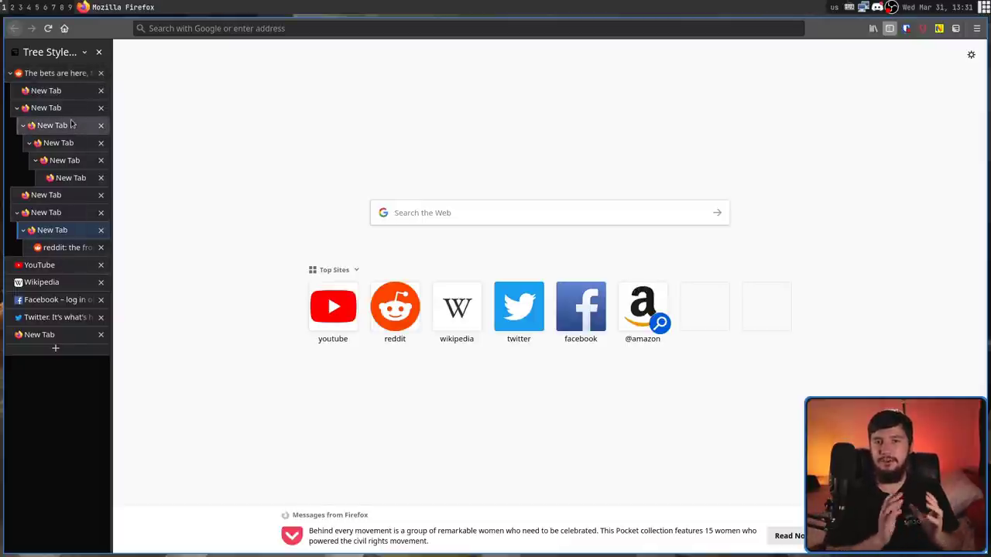
- Close the top r/ASX_Bets tab, then the New Tab that replaced it, promoting their children
{"action": "left_click", "coordinate": [101, 72]}
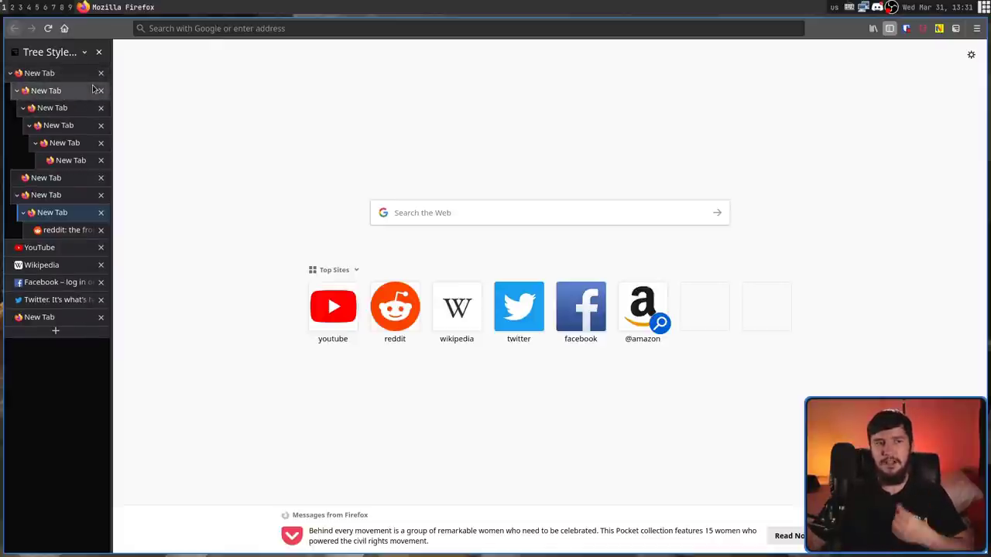
{"action": "left_click", "coordinate": [101, 74]}
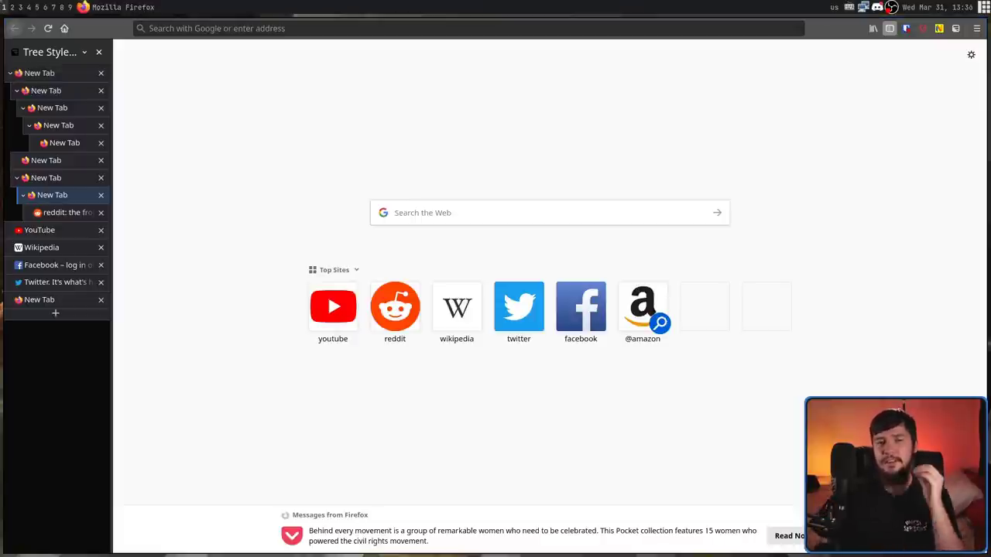
- Browse the New Tabs Behavior and Tree Behavior options in Tree Style Tab's toolbar-icon menu
{"action": "right_click", "coordinate": [956, 28]}
{"action": "mouse_move", "coordinate": [948, 67]}
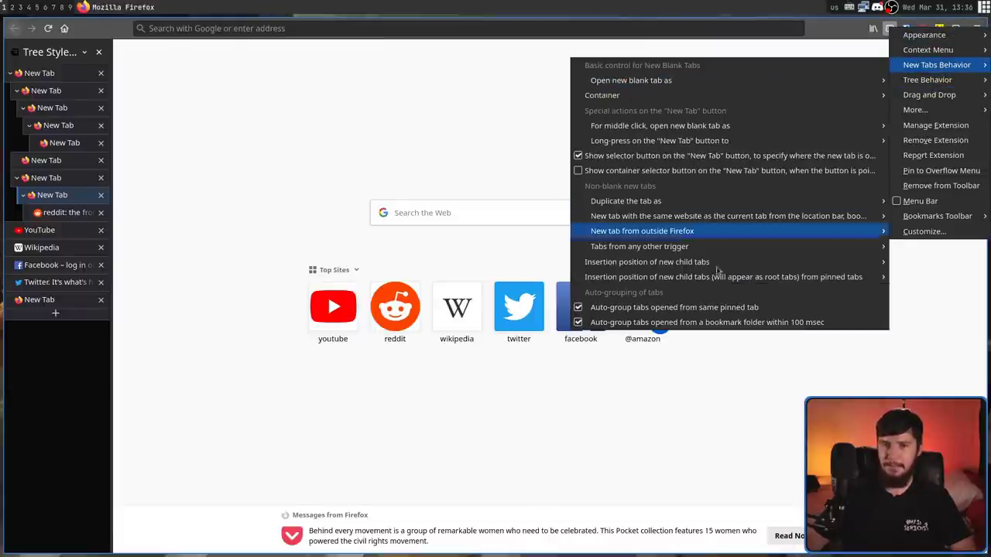
{"action": "mouse_move", "coordinate": [669, 96]}
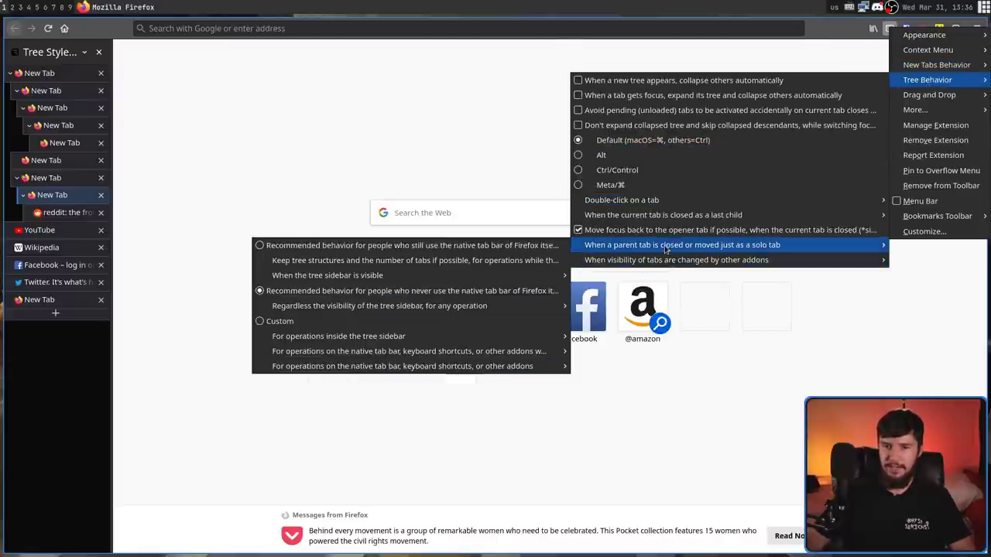
{"action": "mouse_move", "coordinate": [684, 246]}
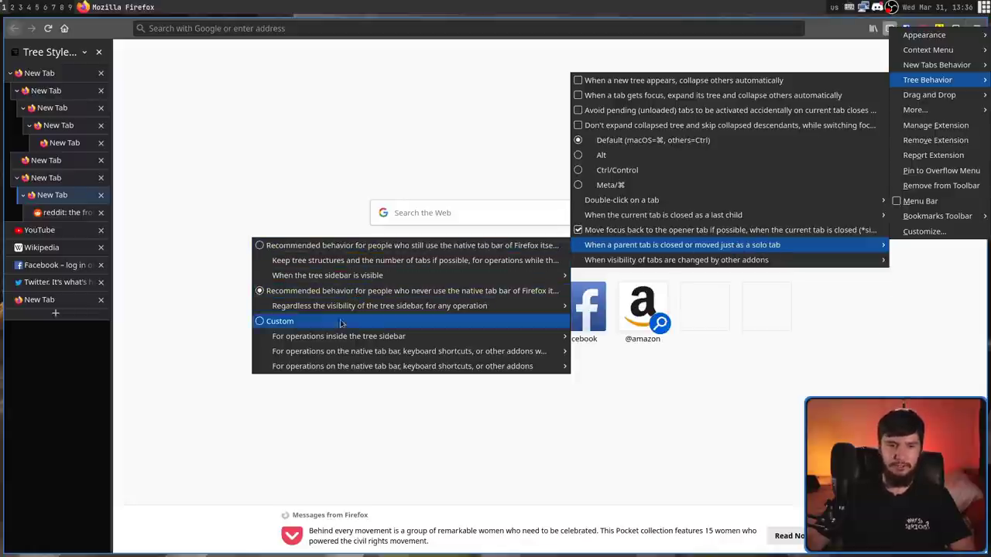
{"action": "mouse_move", "coordinate": [371, 334]}
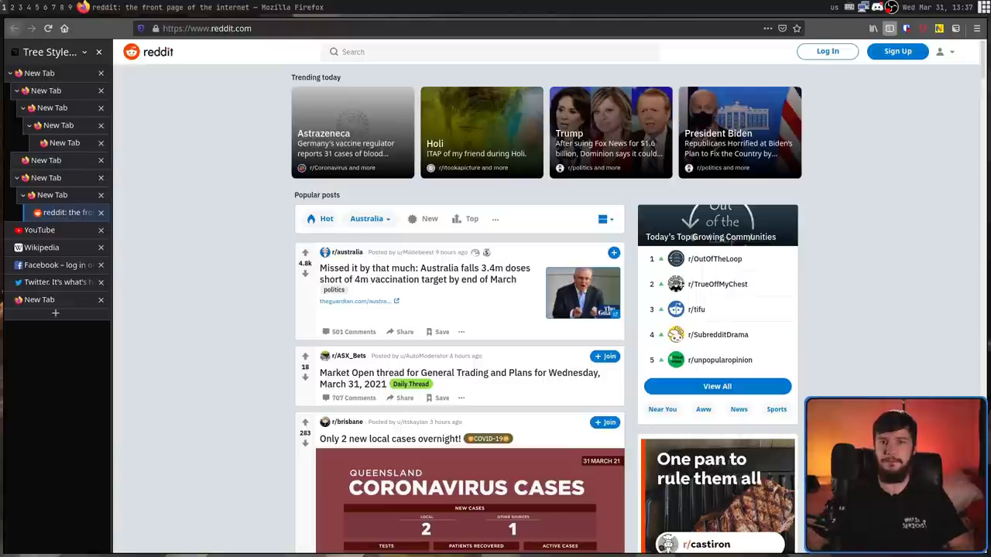
- Close the empty New Tab directly above the reddit tab with a middle-click
{"action": "middle_click", "coordinate": [51, 194]}
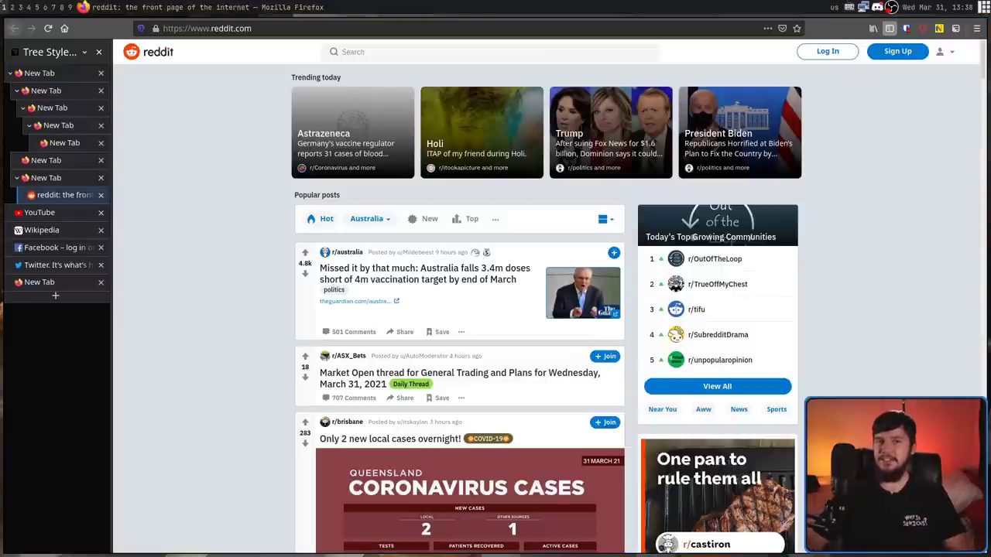
- Close the reddit tab and its empty parent tab
{"action": "left_click", "coordinate": [44, 178]}
{"action": "left_click", "coordinate": [101, 179]}
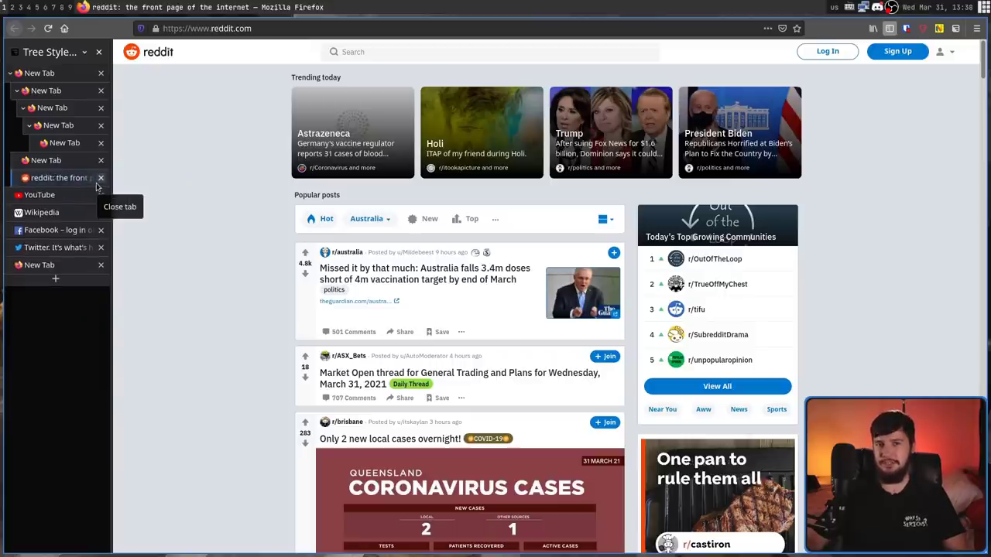
{"action": "left_click", "coordinate": [101, 178]}
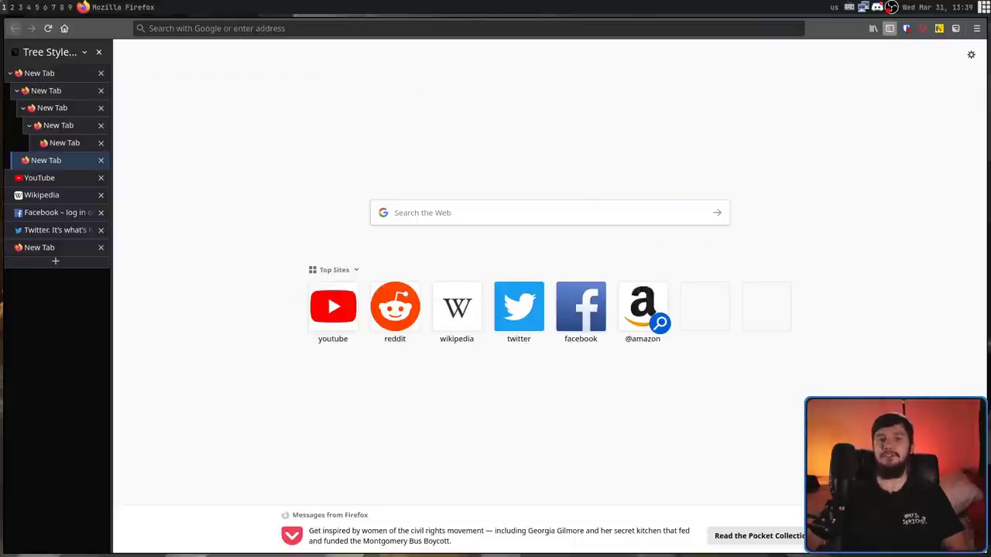
- Pin YouTube above the tree, move Wikipedia to the top, and regroup the top New Tab
{"action": "right_click", "coordinate": [54, 180]}
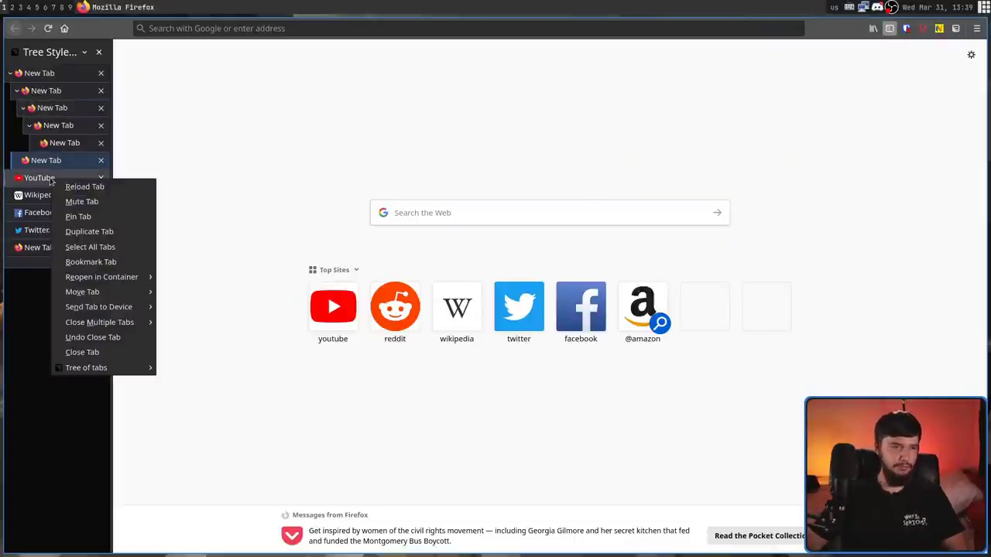
{"action": "left_click", "coordinate": [78, 215]}
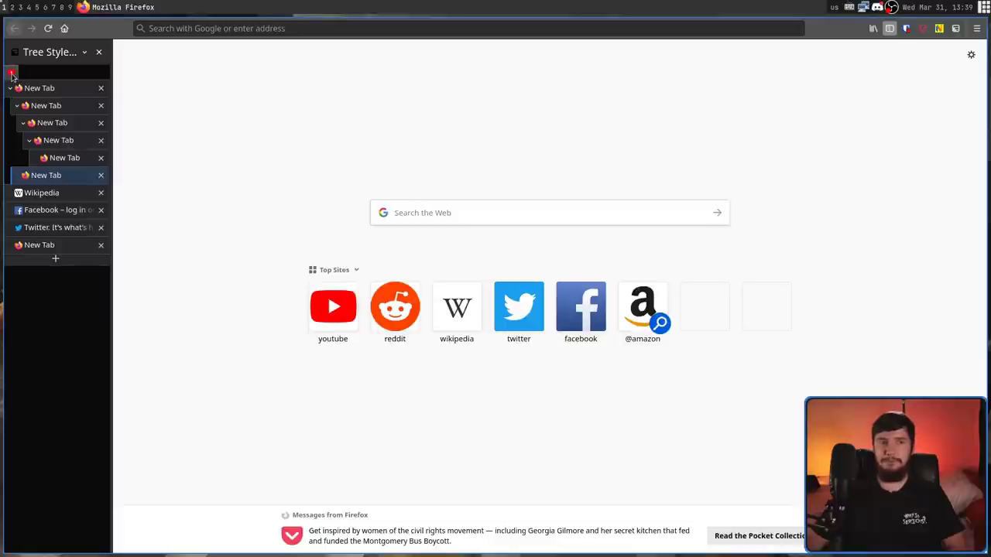
{"action": "left_click_drag", "start_coordinate": [31, 194], "coordinate": [29, 103]}
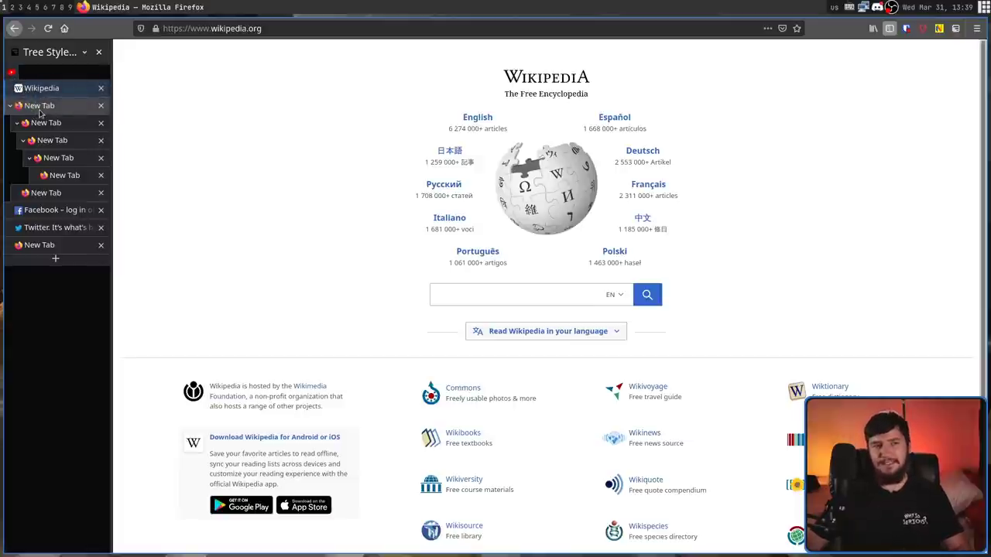
{"action": "right_click", "coordinate": [39, 112]}
{"action": "left_click", "coordinate": [78, 163]}
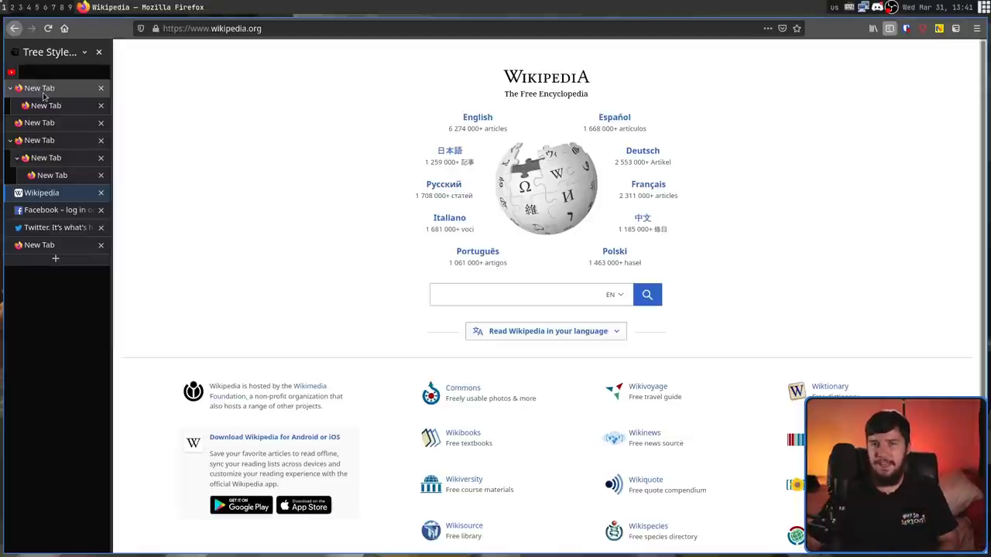
- Collapse the New Tab tree recursively with Tree of tabs > Collapse this Tree Recursively
{"action": "right_click", "coordinate": [51, 142]}
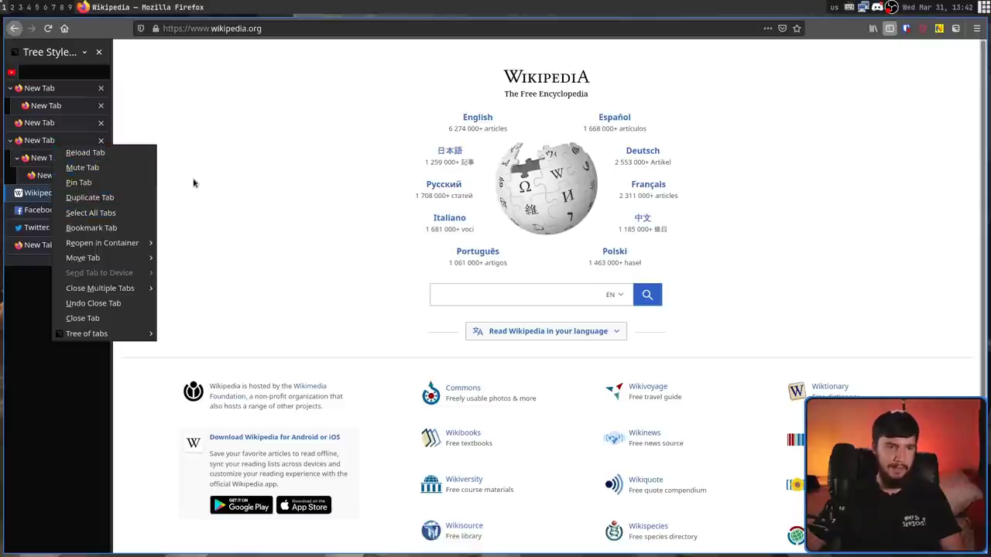
{"action": "mouse_move", "coordinate": [91, 336]}
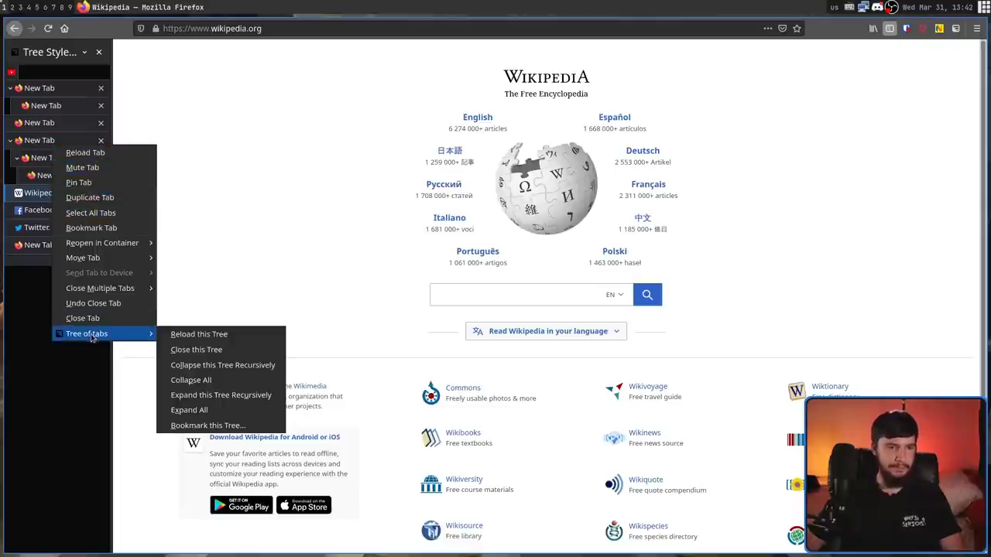
{"action": "left_click", "coordinate": [227, 365]}
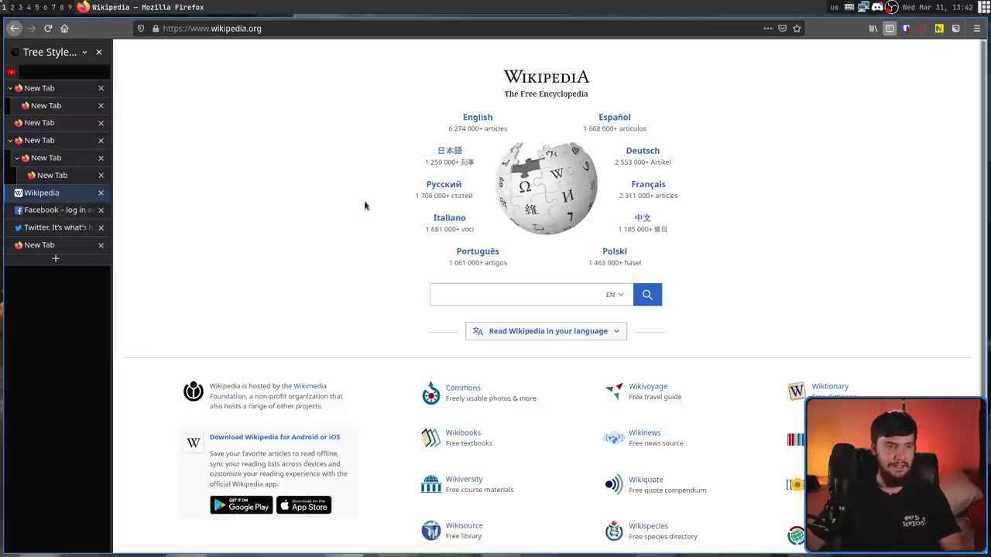
{"action": "right_click", "coordinate": [46, 146]}
{"action": "mouse_move", "coordinate": [92, 333]}
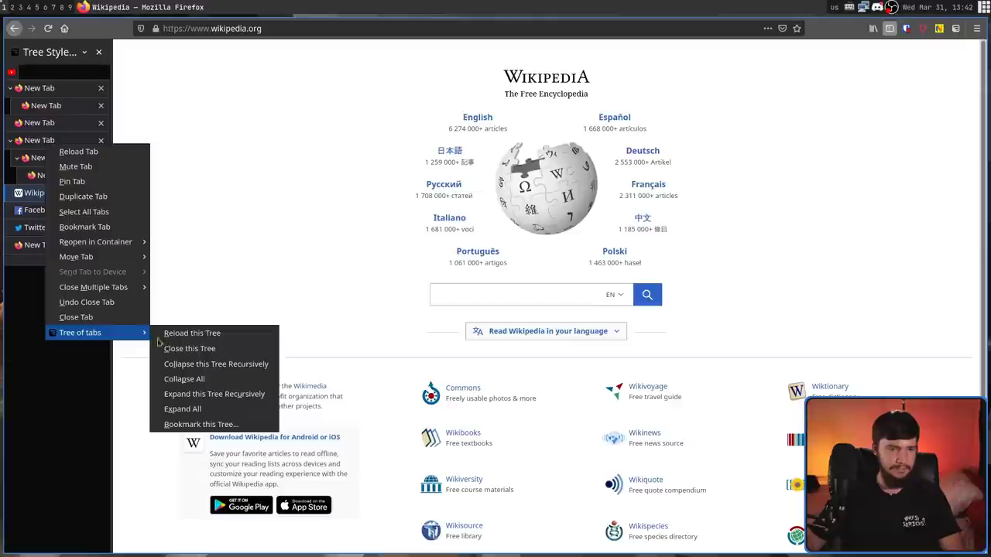
{"action": "left_click", "coordinate": [217, 365]}
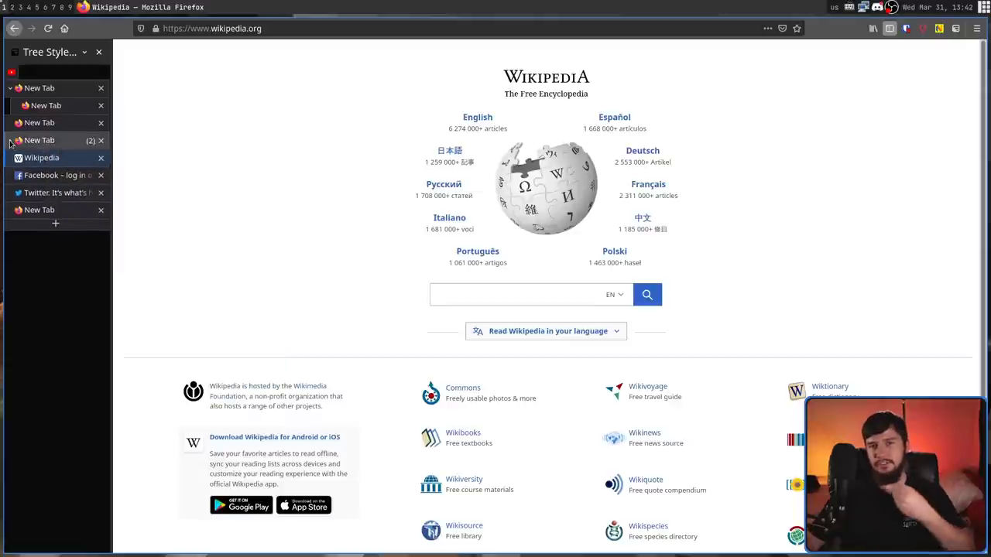
- Expand the tree level by level to reveal the child and grandchild, then reopen Tree of tabs
{"action": "left_click", "coordinate": [11, 140]}
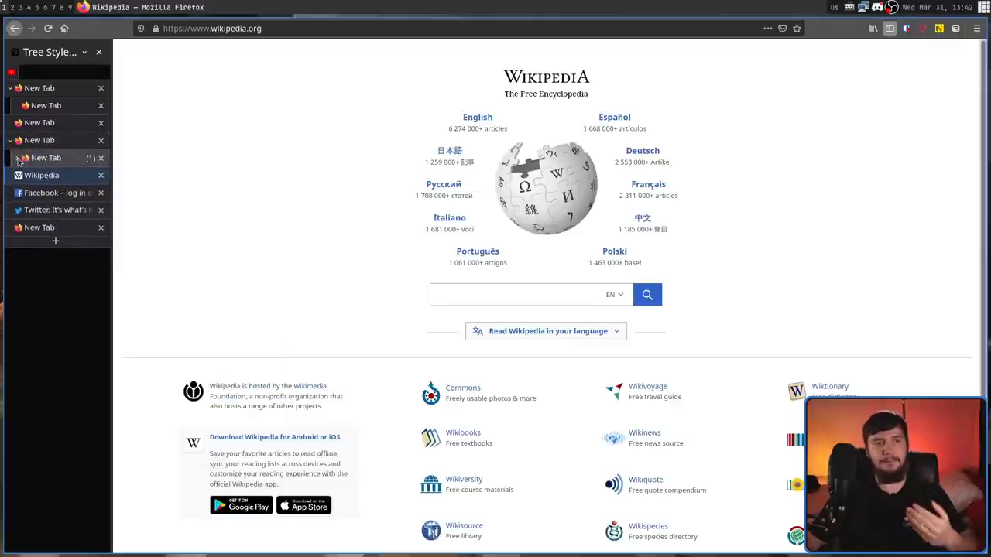
{"action": "left_click", "coordinate": [18, 158]}
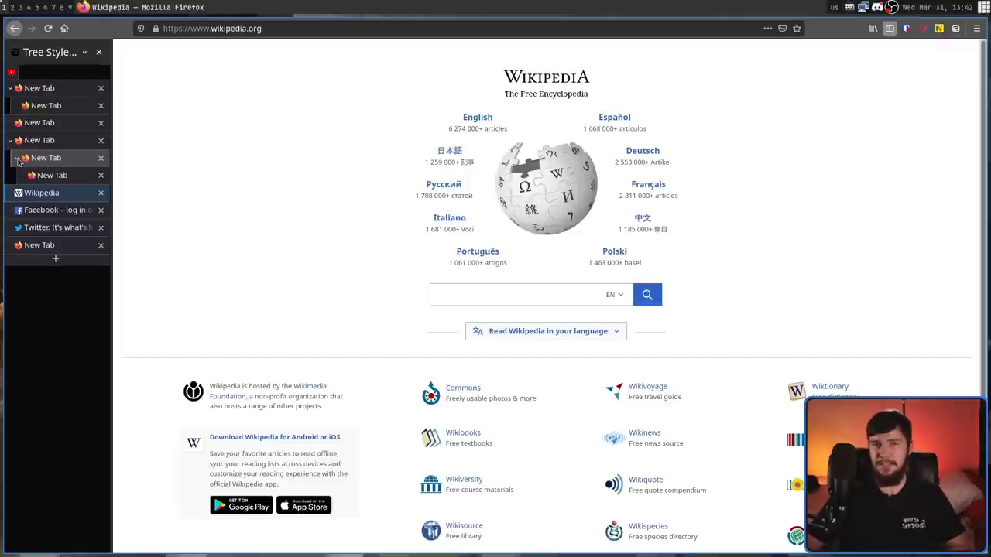
{"action": "right_click", "coordinate": [68, 140]}
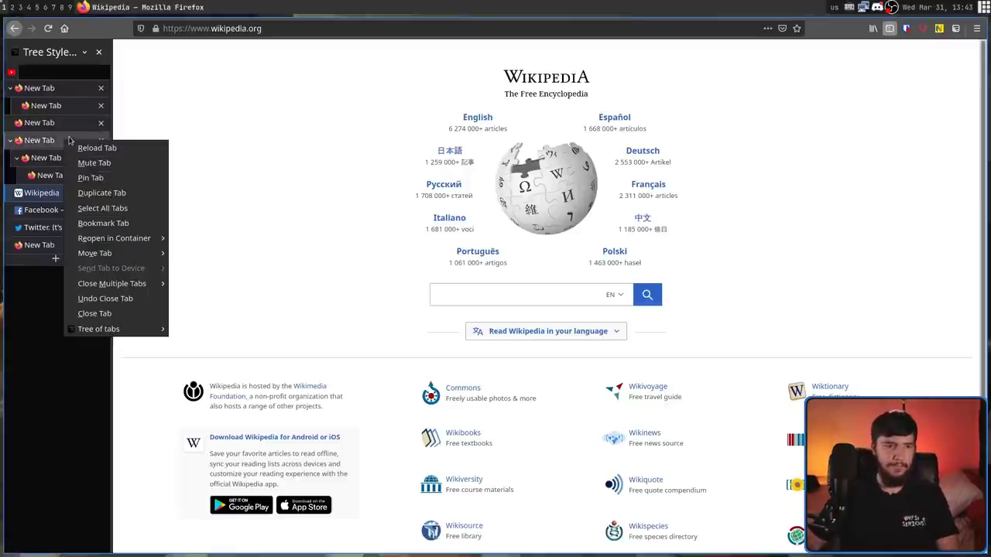
{"action": "mouse_move", "coordinate": [123, 331]}
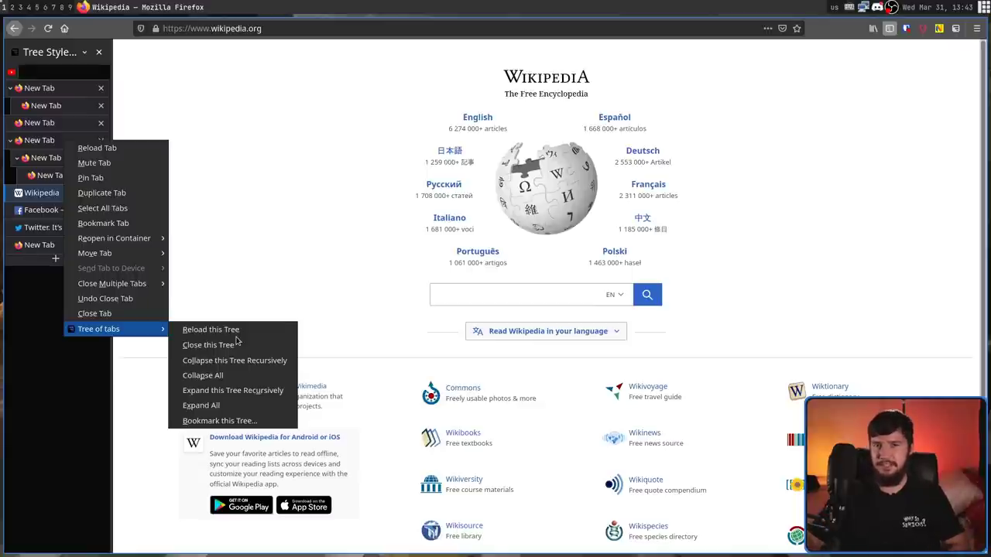
- Dismiss the tree actions and inspect the Wikipedia tab's context menu without changes
{"action": "key", "text": "Escape"}
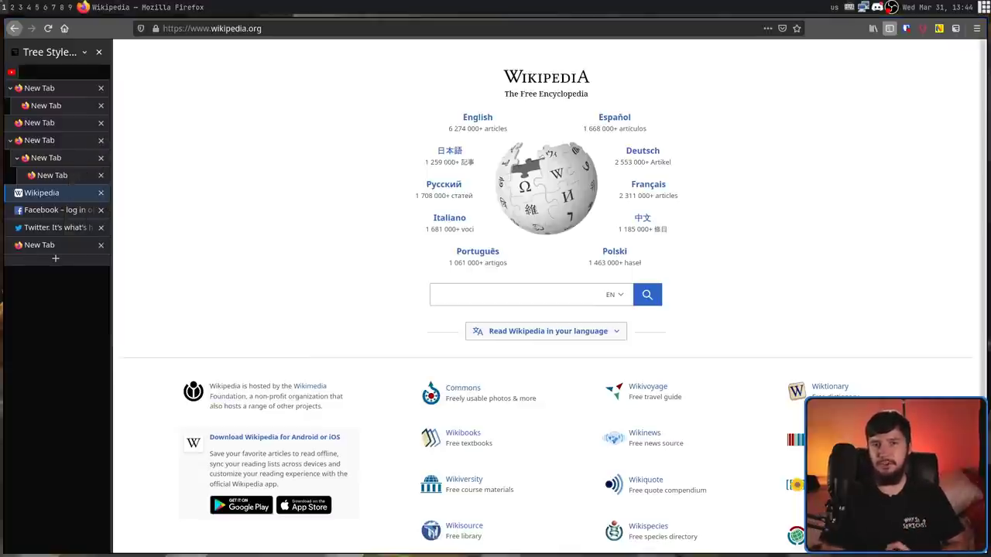
{"action": "right_click", "coordinate": [62, 193]}
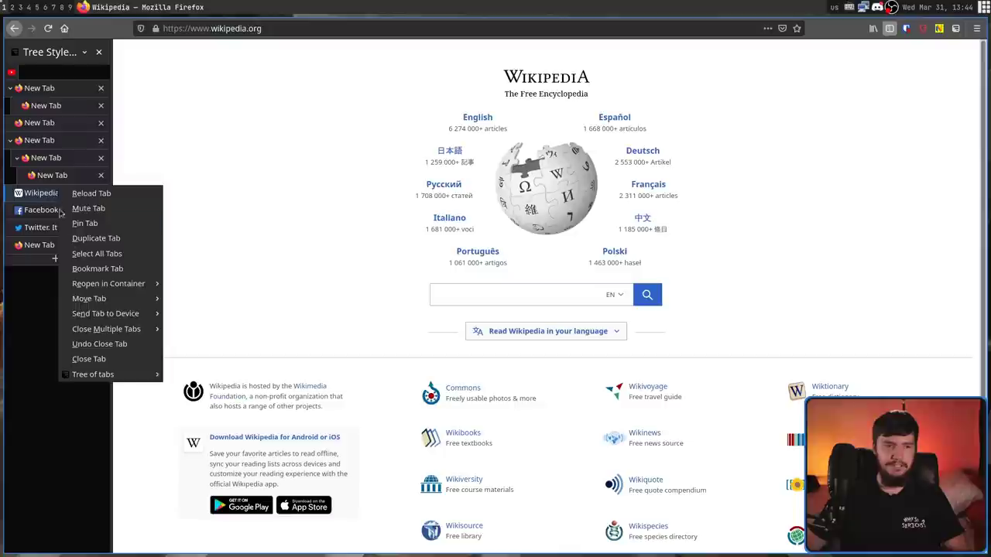
{"action": "mouse_move", "coordinate": [93, 375]}
{"action": "left_click", "coordinate": [300, 203]}
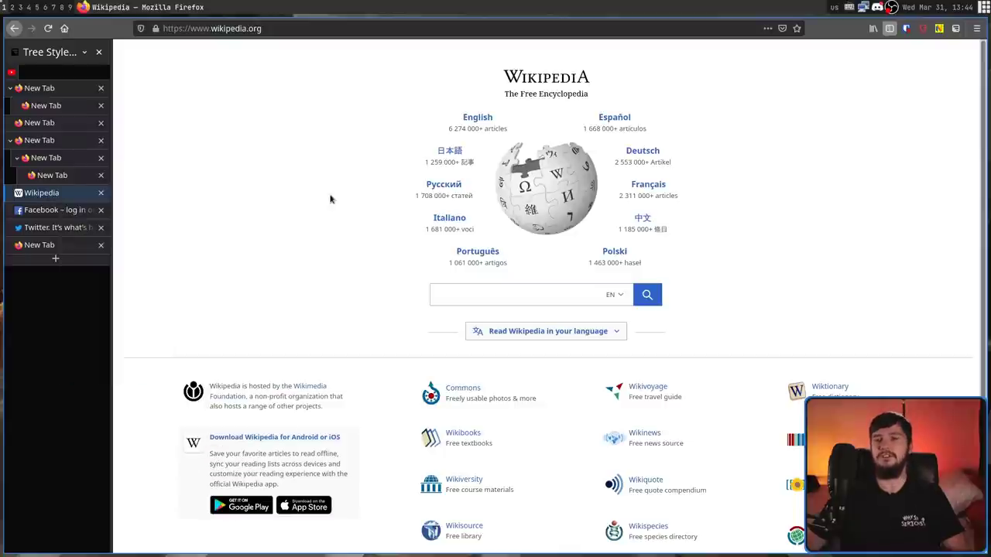
- Add Close this Tree, Collapse this Tree and Expand All to the top level, then verify on Wikipedia
{"action": "right_click", "coordinate": [959, 30]}
{"action": "mouse_move", "coordinate": [948, 55]}
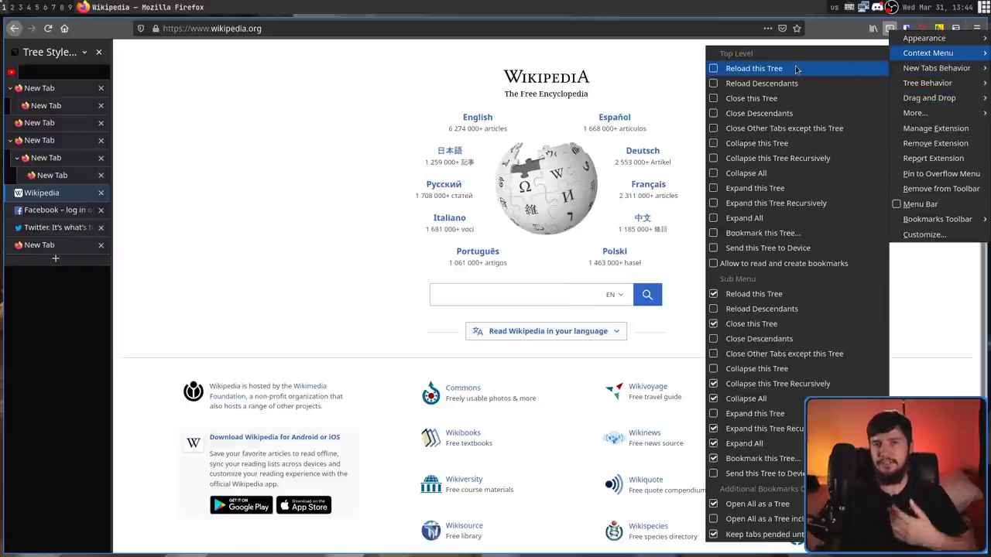
{"action": "left_click", "coordinate": [762, 98]}
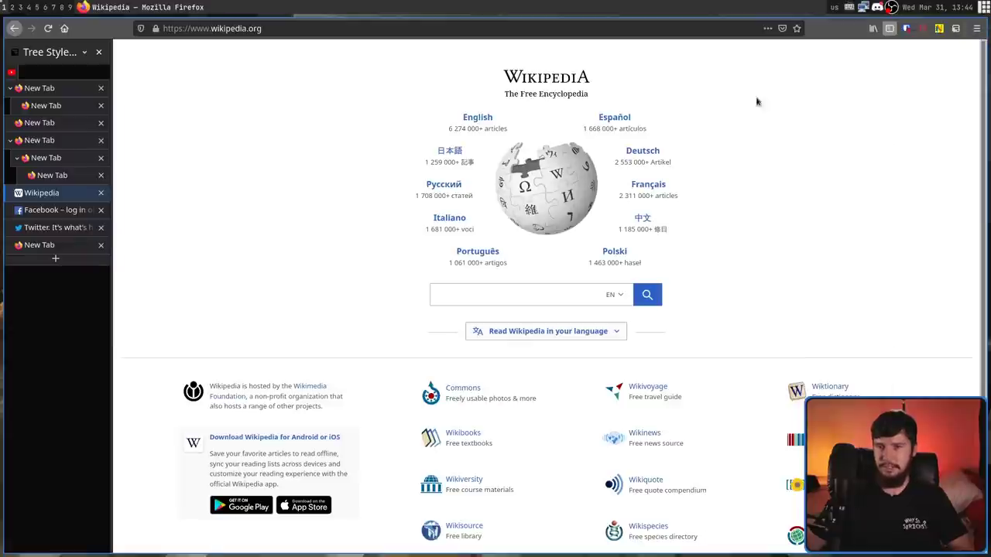
{"action": "right_click", "coordinate": [953, 27]}
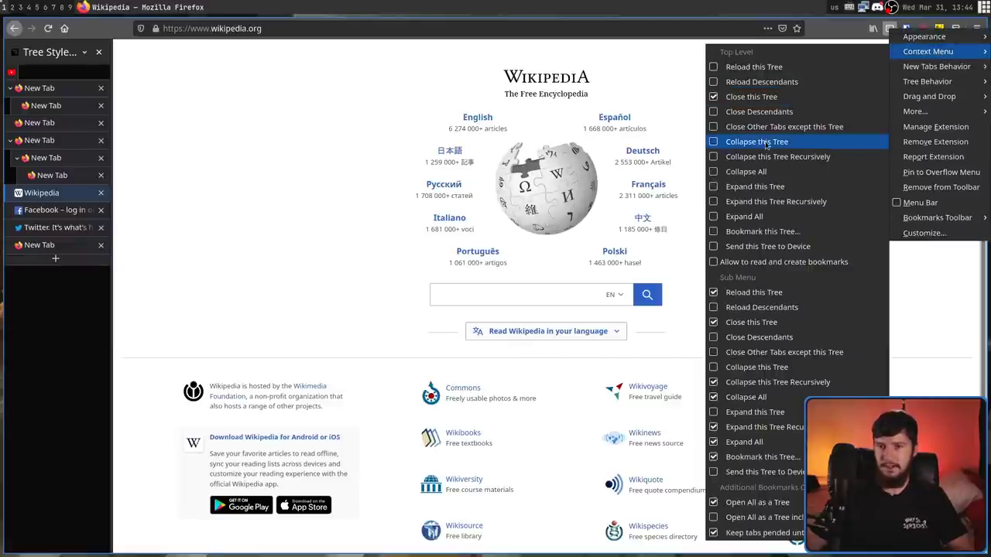
{"action": "left_click", "coordinate": [766, 144]}
{"action": "right_click", "coordinate": [954, 28]}
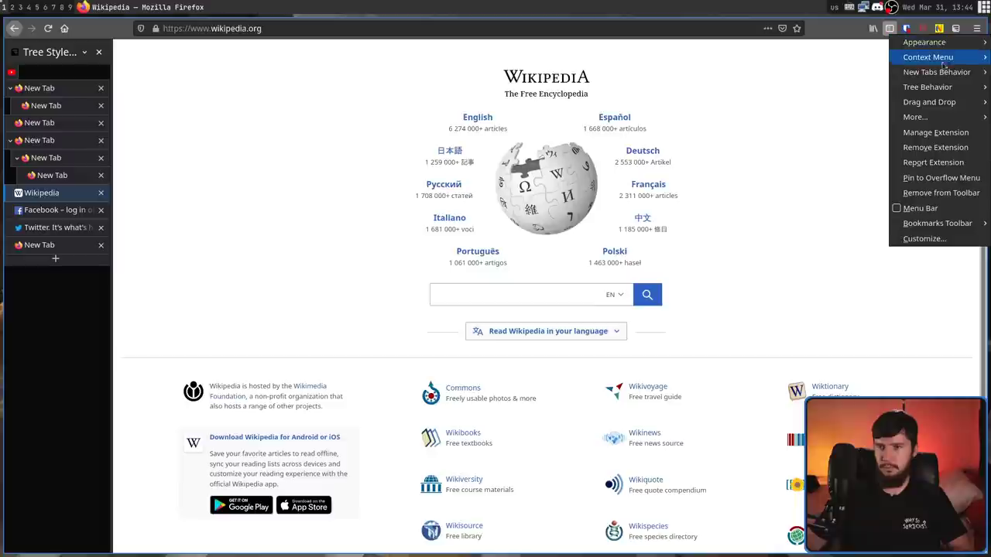
{"action": "mouse_move", "coordinate": [937, 60]}
{"action": "left_click", "coordinate": [774, 221]}
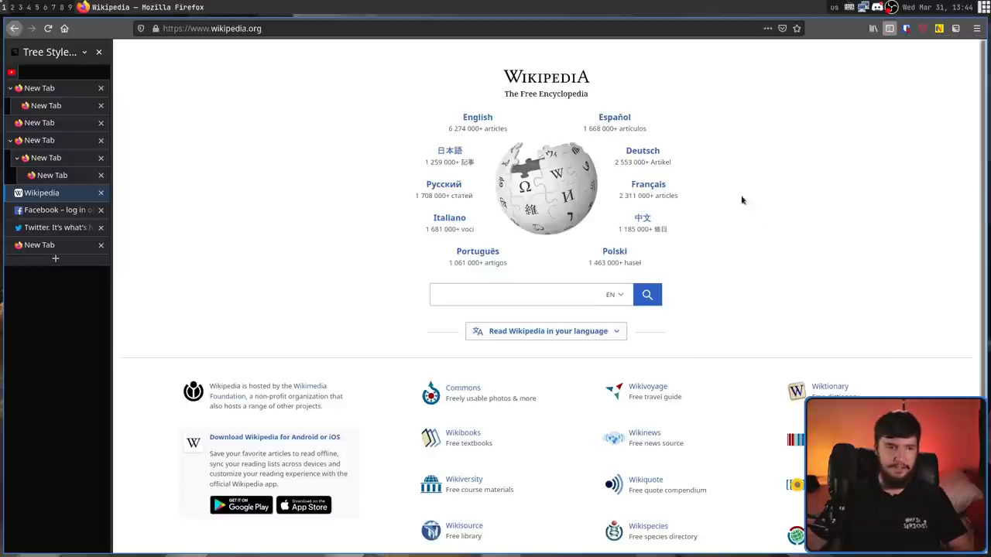
{"action": "right_click", "coordinate": [52, 195]}
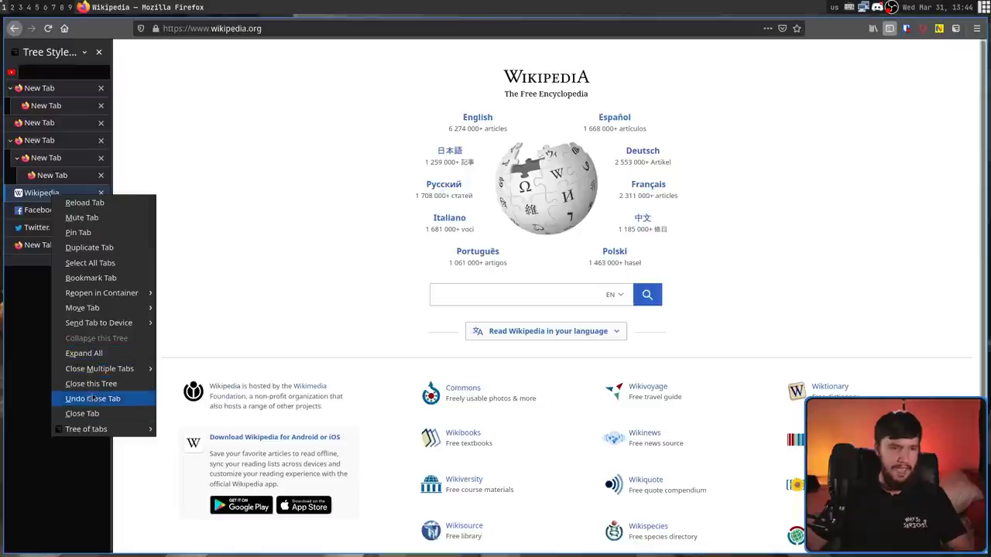
- Drag the two-tab New Tab tree into a separate window, then back into the main sidebar
{"action": "left_click", "coordinate": [85, 353]}
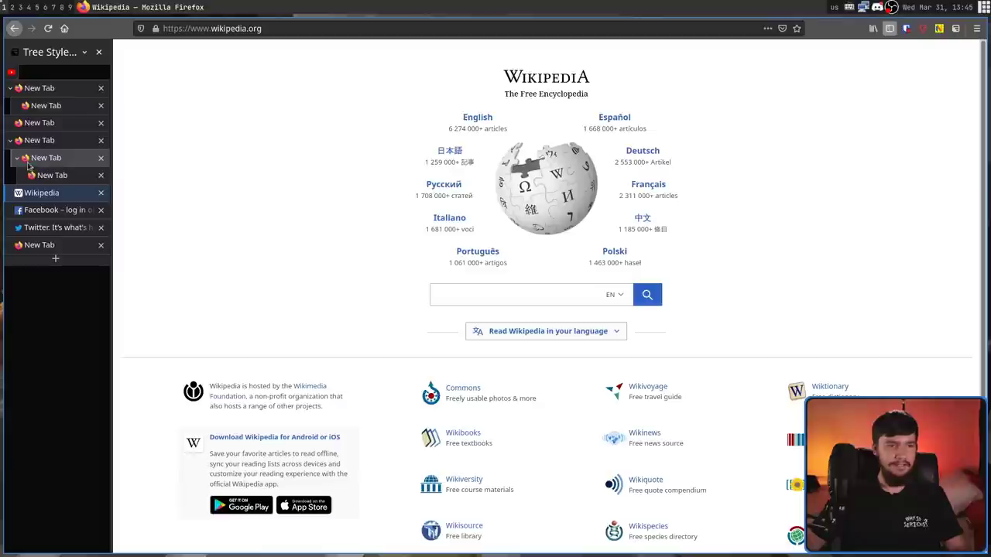
{"action": "left_click_drag", "start_coordinate": [44, 162], "coordinate": [674, 166]}
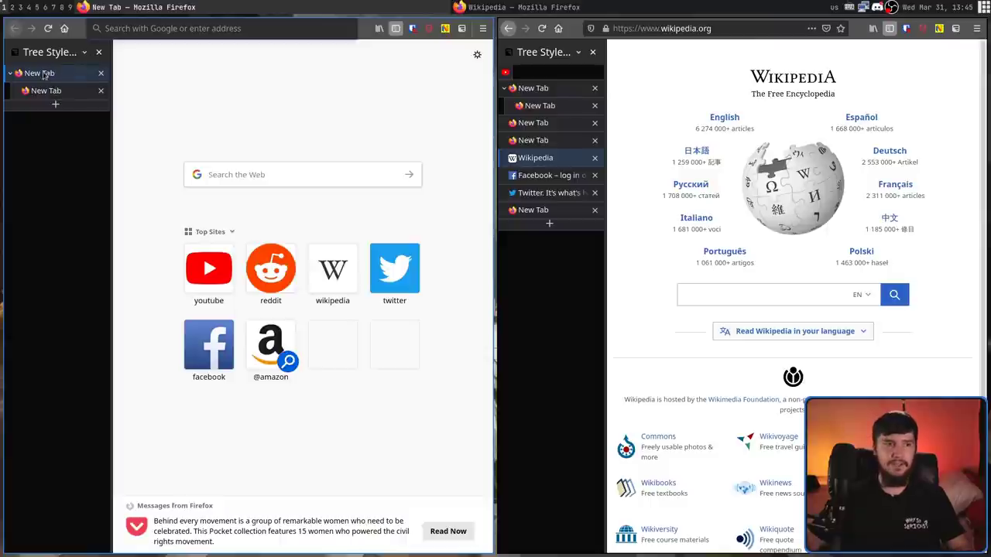
{"action": "left_click_drag", "start_coordinate": [31, 78], "coordinate": [538, 151]}
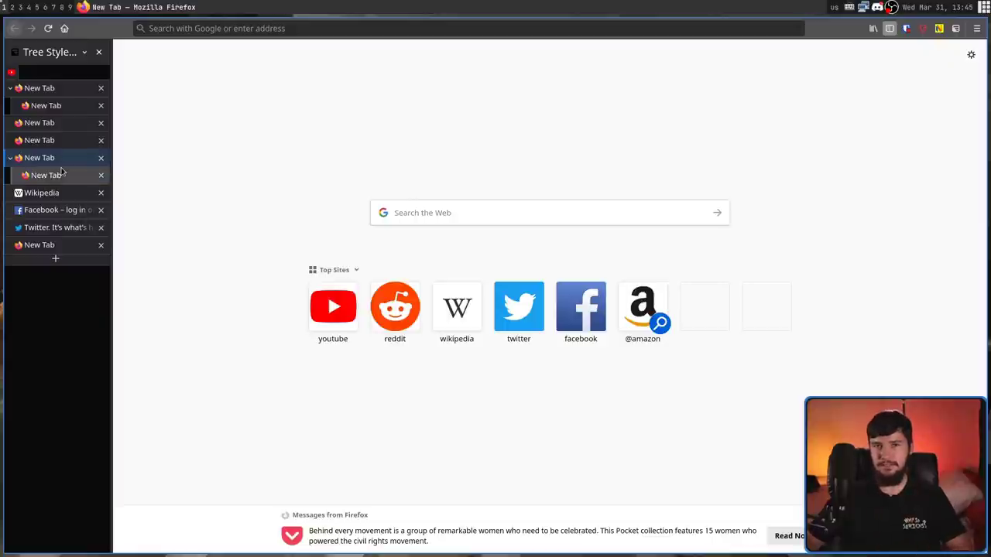
{"action": "right_click", "coordinate": [955, 28]}
{"action": "mouse_move", "coordinate": [947, 102]}
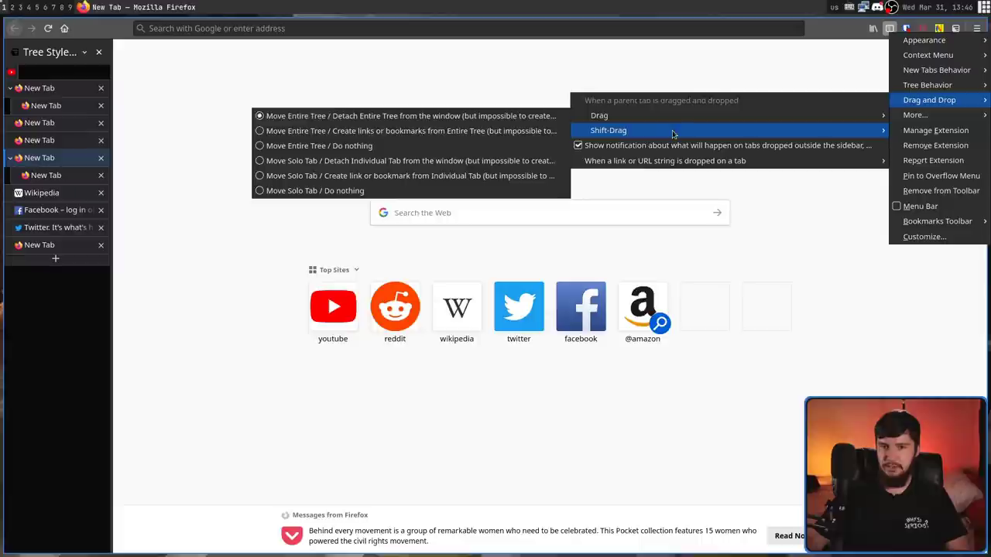
{"action": "mouse_move", "coordinate": [695, 128]}
{"action": "mouse_move", "coordinate": [714, 114]}
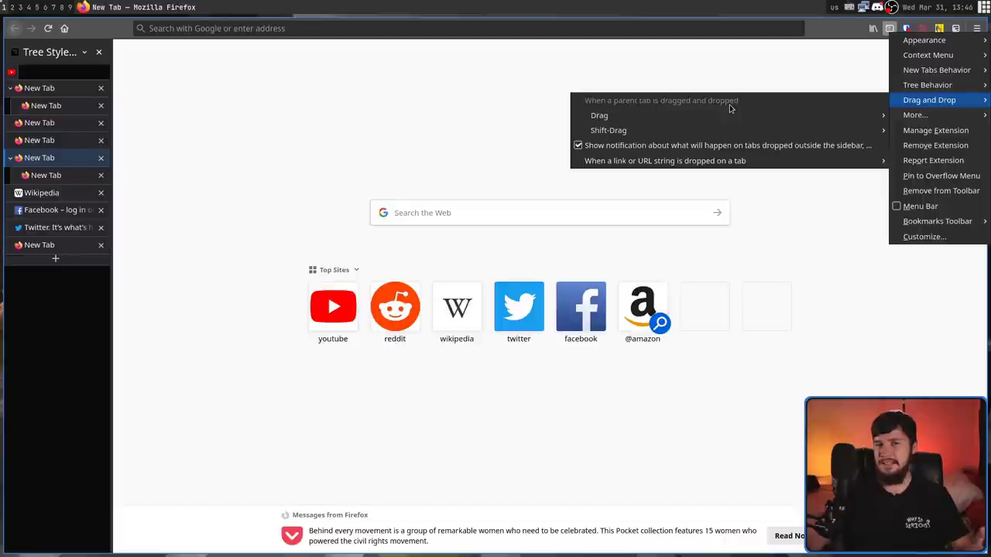
{"action": "key", "text": "Escape"}
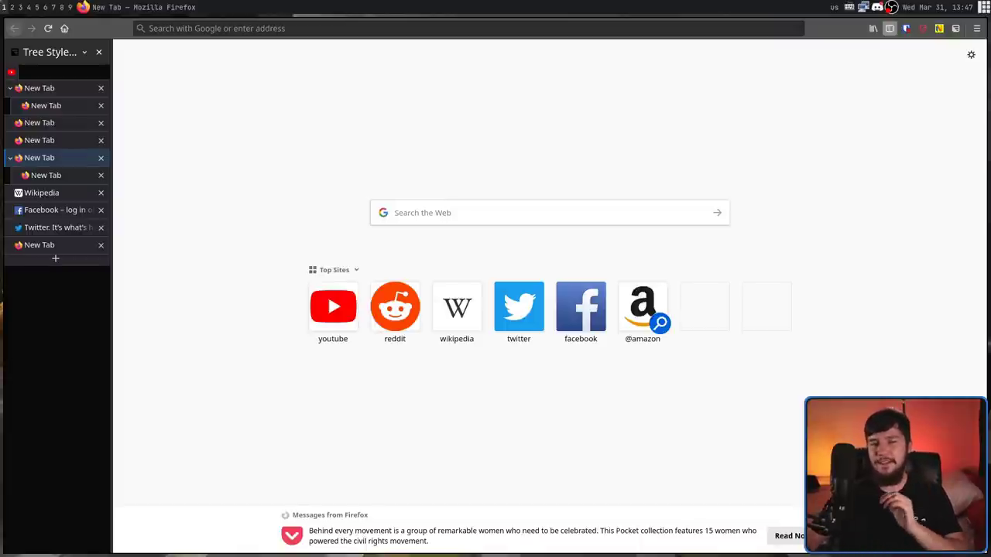
- Load github.com/piroor/treestyletab and scroll its README to the 'Addons that extend TST' list
{"action": "left_click", "coordinate": [486, 29]}
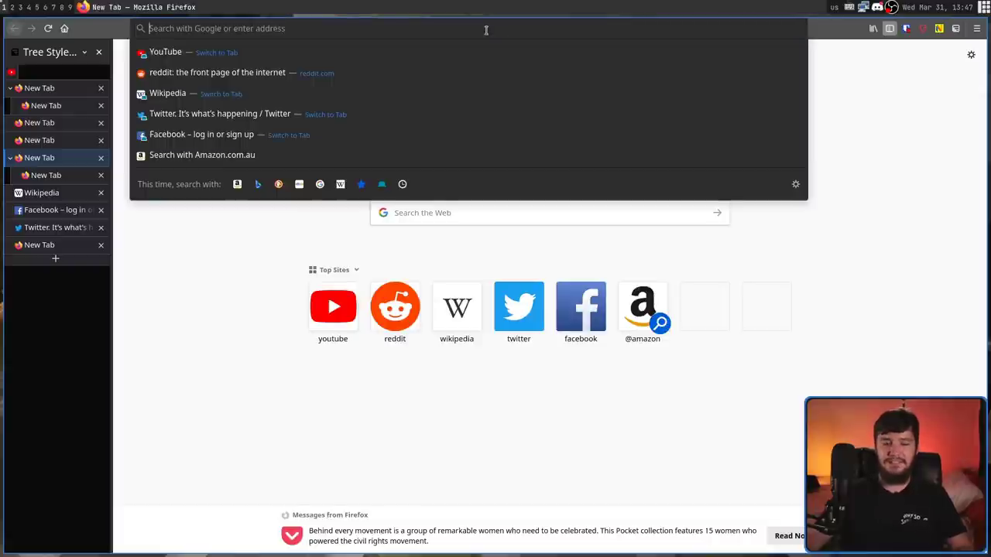
{"action": "type", "text": "https://github.com/piroor/treestyletab"}
{"action": "key", "text": "Return"}
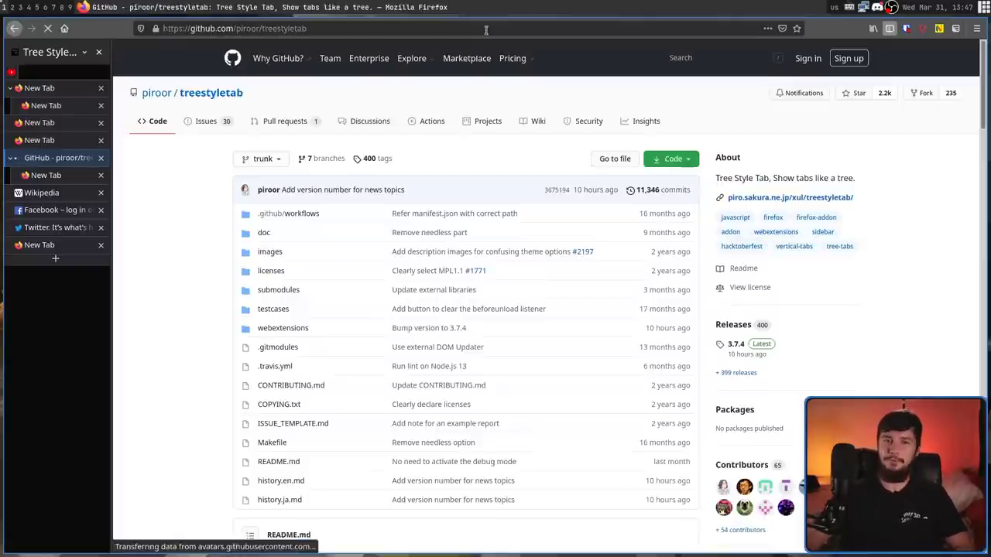
{"action": "scroll", "coordinate": [613, 287], "scroll_direction": "down", "scroll_amount": 10}
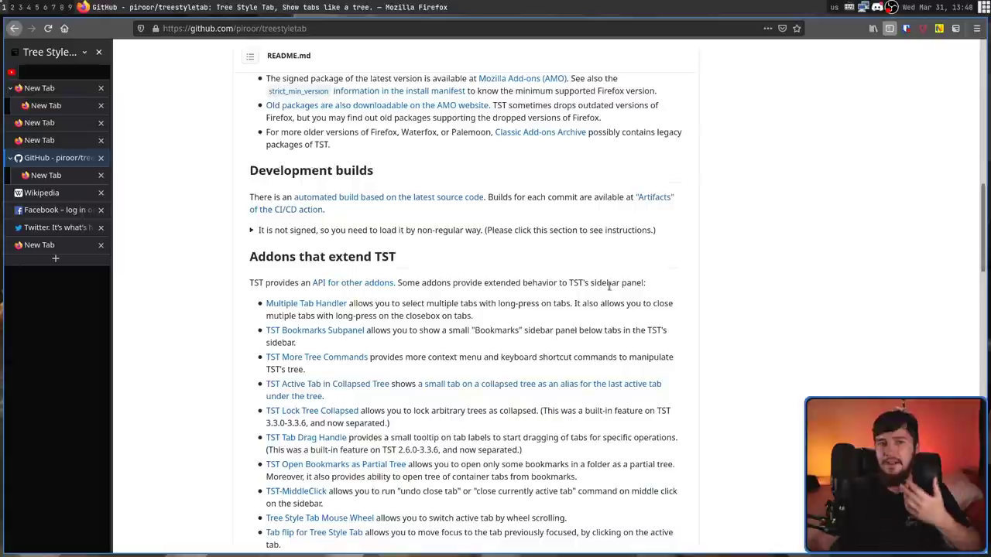
{"action": "scroll", "coordinate": [686, 333], "scroll_direction": "down", "scroll_amount": 3}
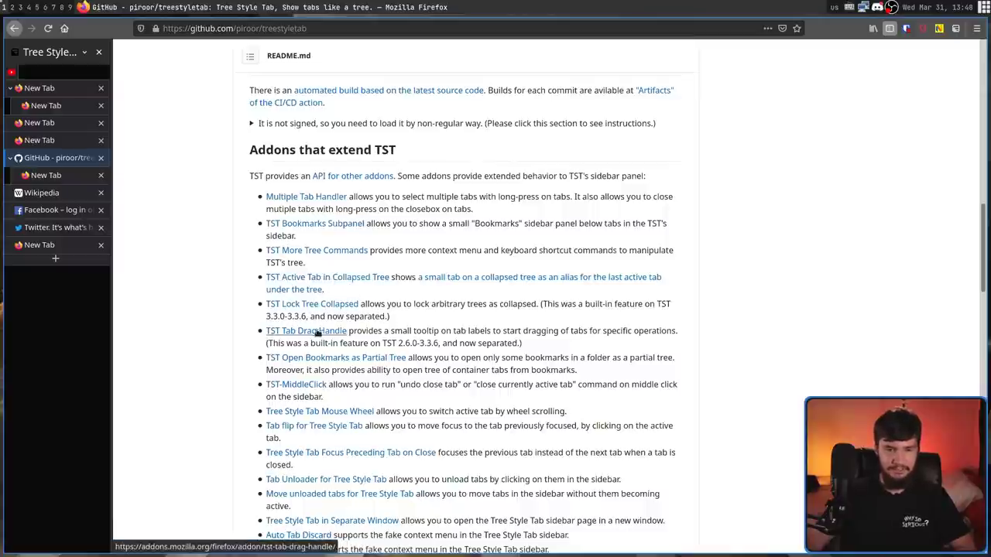
{"action": "scroll", "coordinate": [436, 247], "scroll_direction": "down", "scroll_amount": 5}
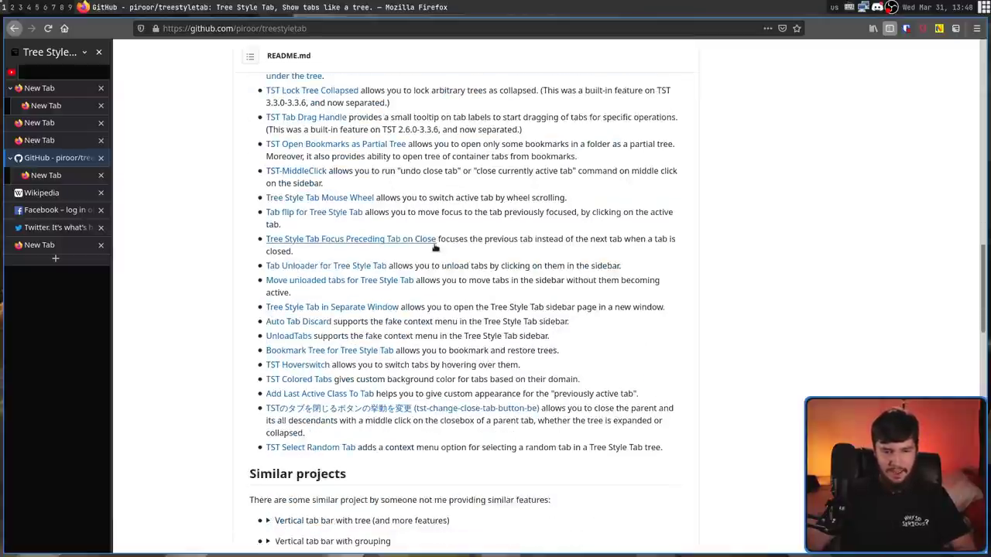
{"action": "scroll", "coordinate": [436, 246], "scroll_direction": "up", "scroll_amount": 2}
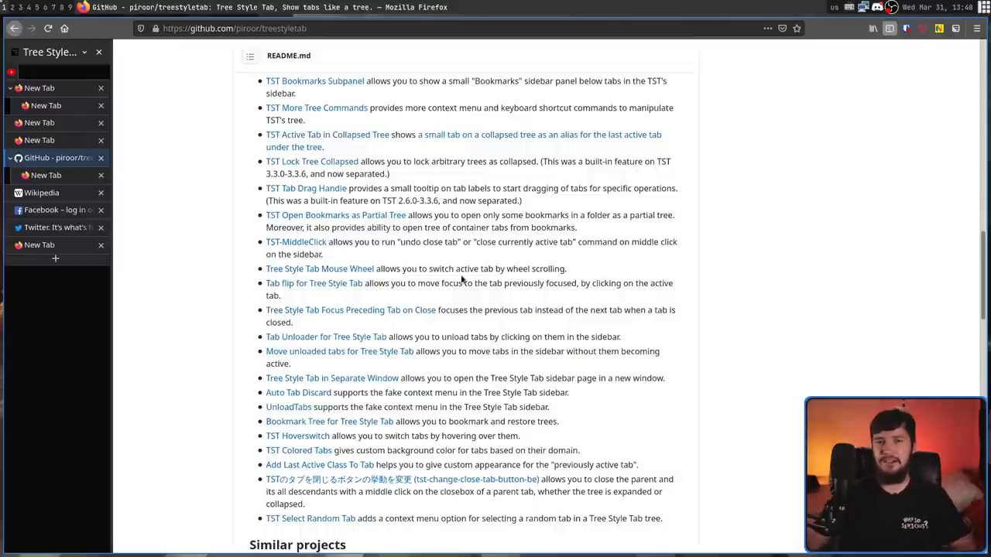
{"action": "scroll", "coordinate": [379, 101], "scroll_direction": "up", "scroll_amount": 2}
{"action": "scroll", "coordinate": [384, 73], "scroll_direction": "down", "scroll_amount": 2}
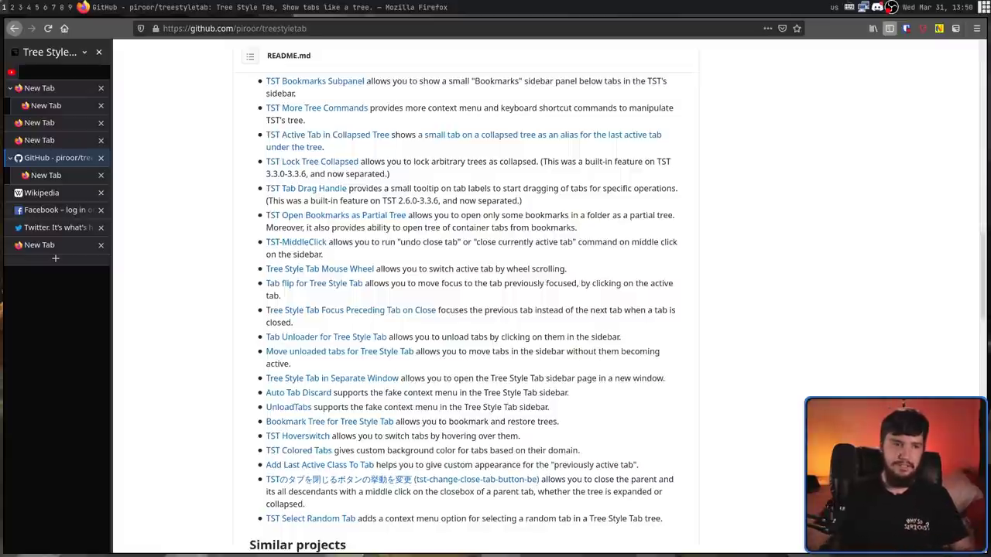
- Open an Alacritty terminal, run lf, and enlarge the terminal text
{"action": "key", "text": "super+Return"}
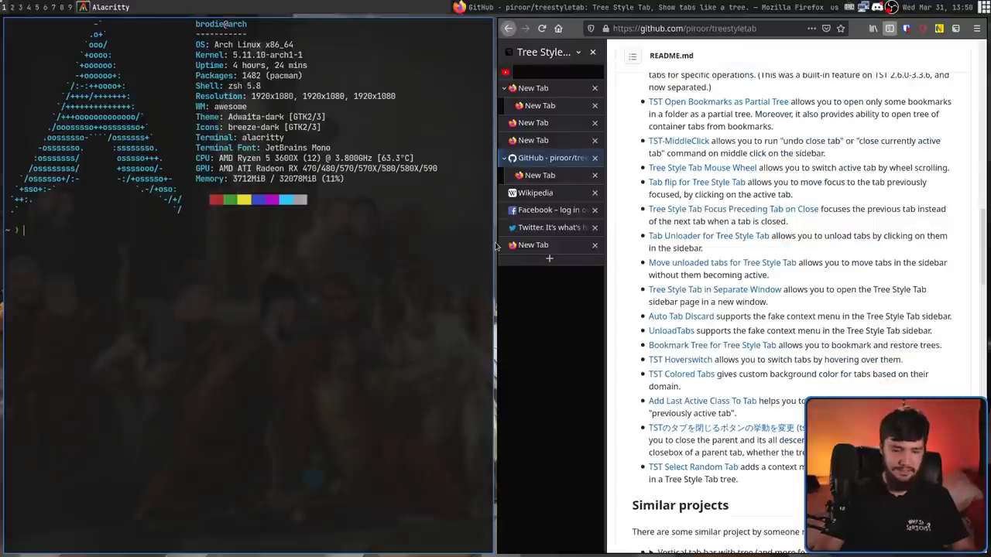
{"action": "type", "text": "lf"}
{"action": "key", "text": "Return"}
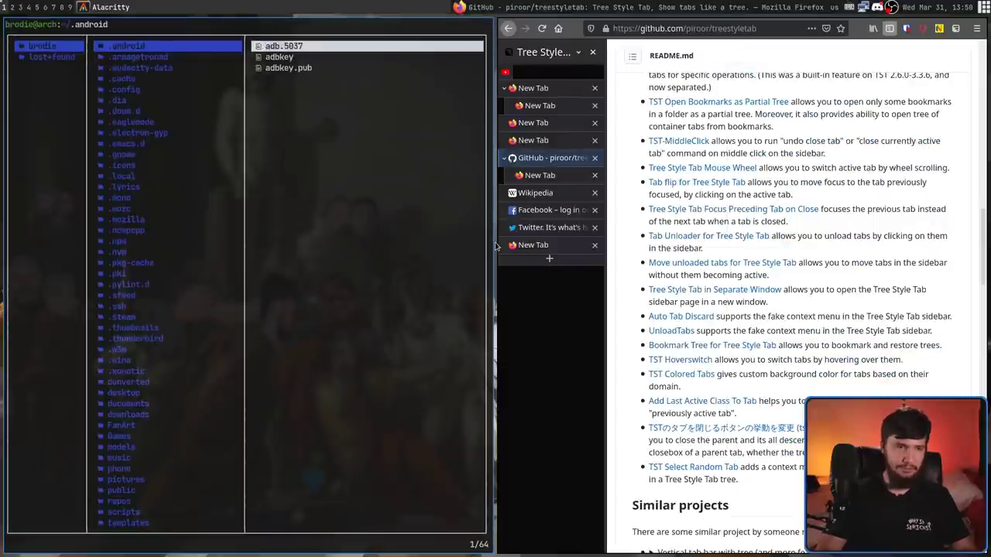
{"action": "key", "text": "ctrl+equal"}
{"action": "key", "text": "ctrl+equal"}
{"action": "key", "text": "ctrl+equal"}
{"action": "key", "text": "ctrl+equal"}
- Navigate to ~/.mozilla/firefox/default-release/chrome and open userChrome.css in Neovim
{"action": "type", "text": "/mozil"}
{"action": "key", "text": "Return"}
{"action": "key", "text": "l"}
{"action": "key", "text": "j"}
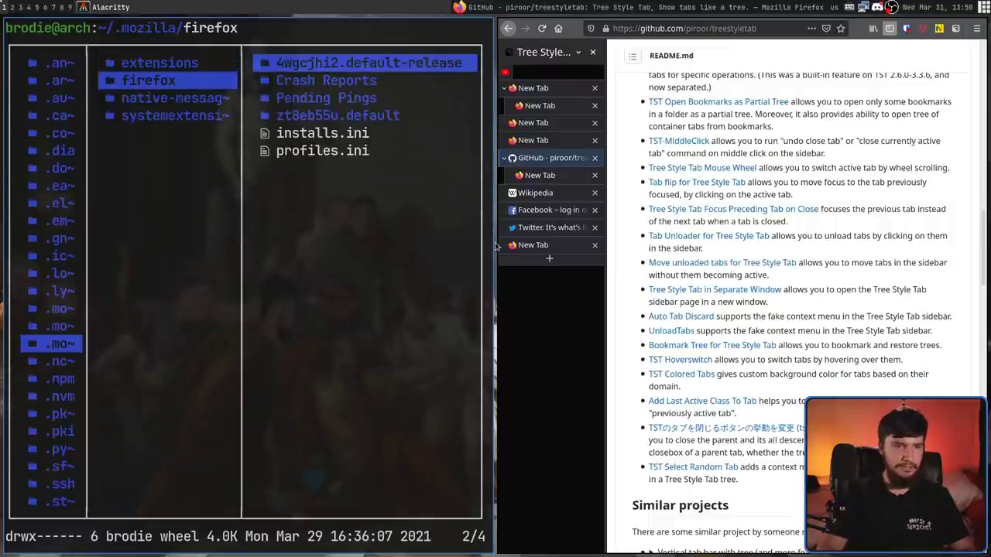
{"action": "key", "text": "l"}
{"action": "key", "text": "j"}
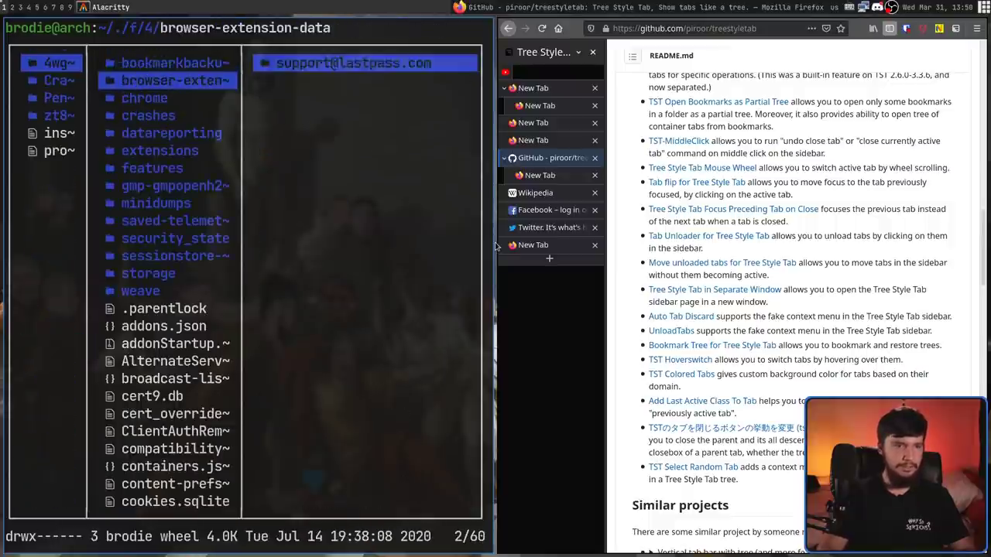
{"action": "key", "text": "j"}
{"action": "key", "text": "l"}
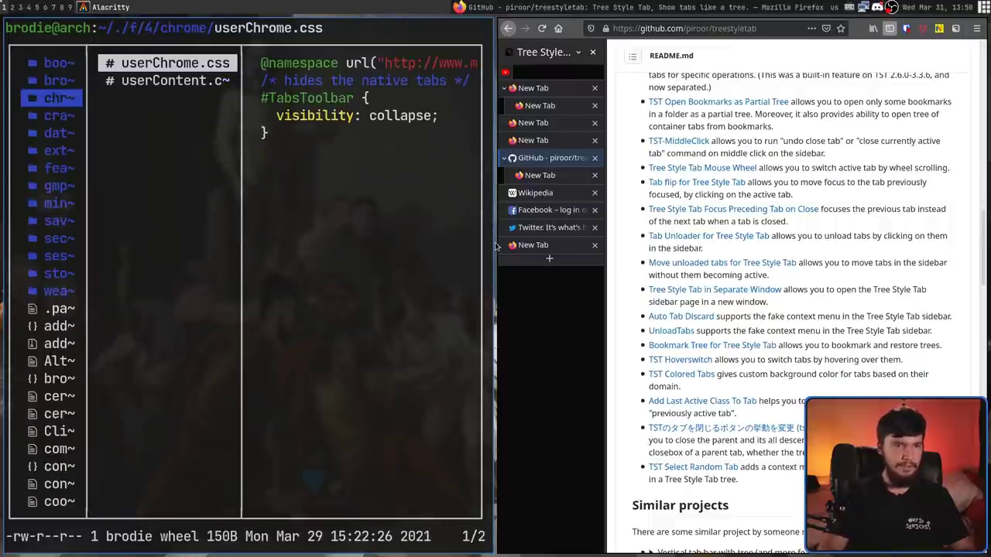
{"action": "key", "text": "l"}
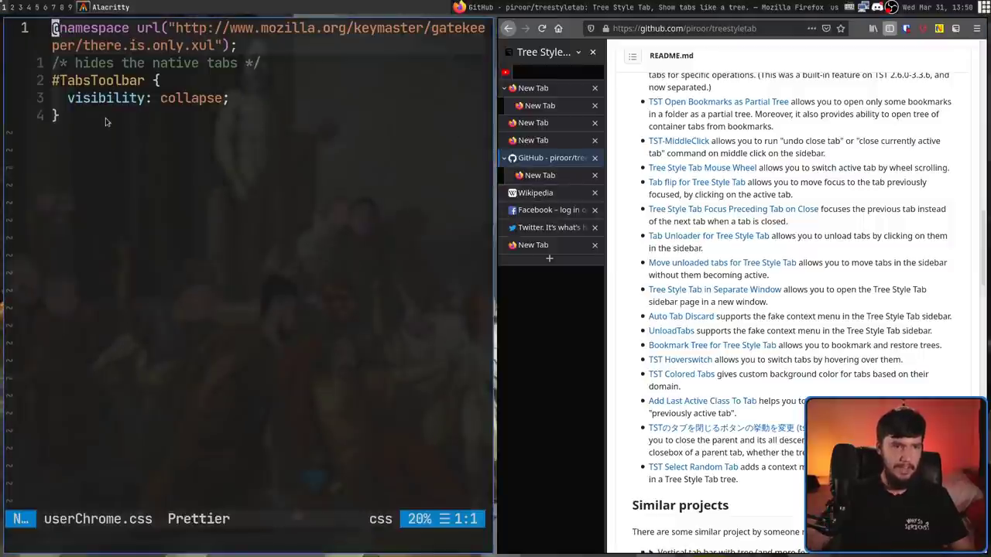
- Locate the #TabsToolbar rule and start editing at its opening brace
{"action": "key", "text": "G"}
{"action": "key", "text": "v"}
{"action": "key", "text": "k"}
{"action": "key", "text": "k"}
{"action": "key", "text": "super+f"}
{"action": "left_click", "coordinate": [171, 73]}
{"action": "key", "text": "g"}
{"action": "key", "text": "v"}
{"action": "left_click", "coordinate": [169, 62]}
{"action": "left_click_drag", "start_coordinate": [165, 48], "coordinate": [49, 45]}
{"action": "left_click", "coordinate": [165, 48]}
{"action": "key", "text": "i"}
{"action": "key", "text": "super+f"}
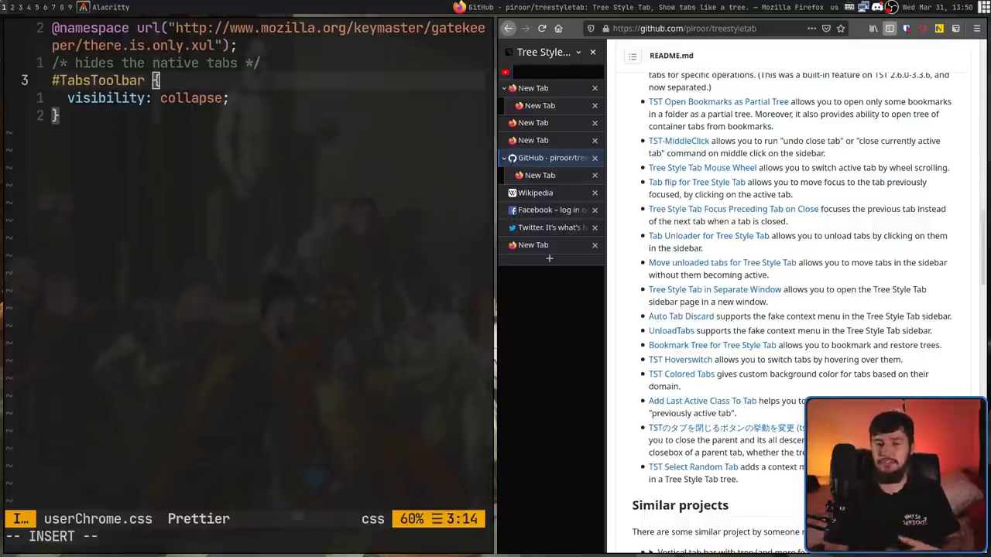
{"action": "key", "text": "Escape"}
{"action": "key", "text": "x"}
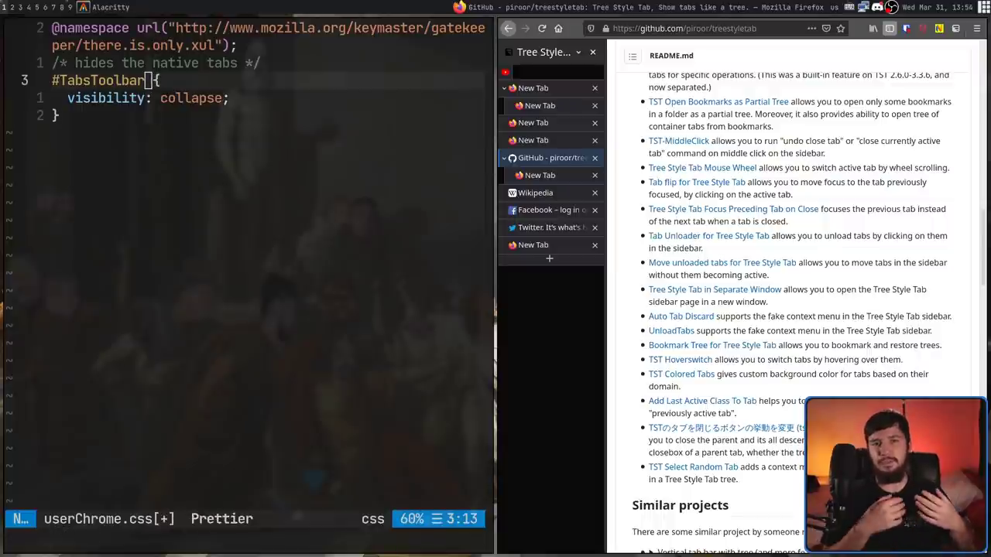